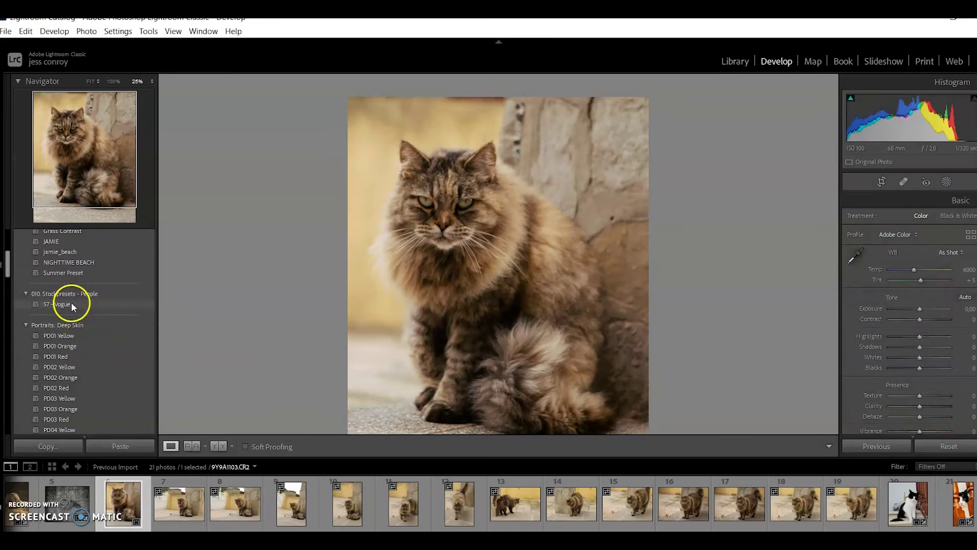
Send the fluffy tabby cat photo from Lightroom Classic to Edit in Adobe Photoshop 2022.
{"action": "left_click", "coordinate": [70, 303]}
{"action": "right_click", "coordinate": [123, 504]}
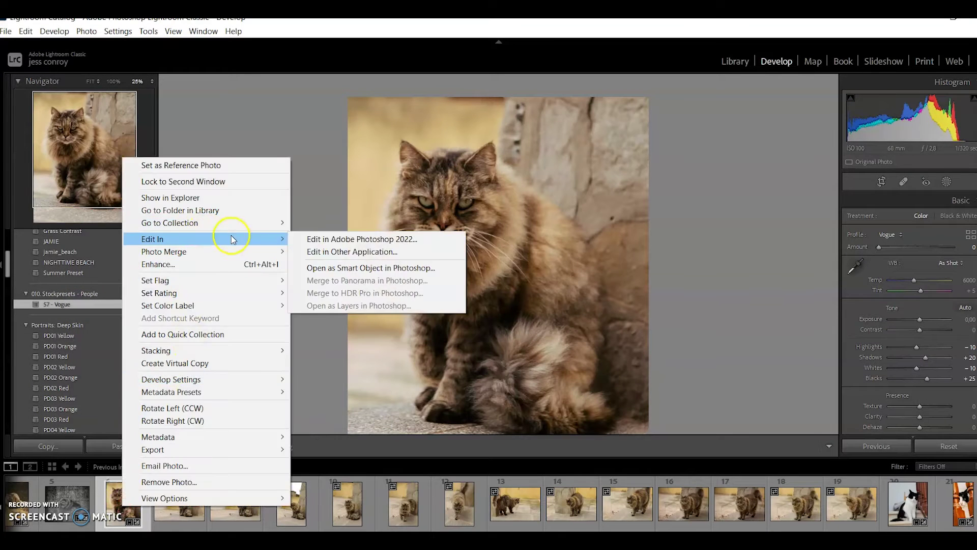
{"action": "left_click", "coordinate": [336, 239]}
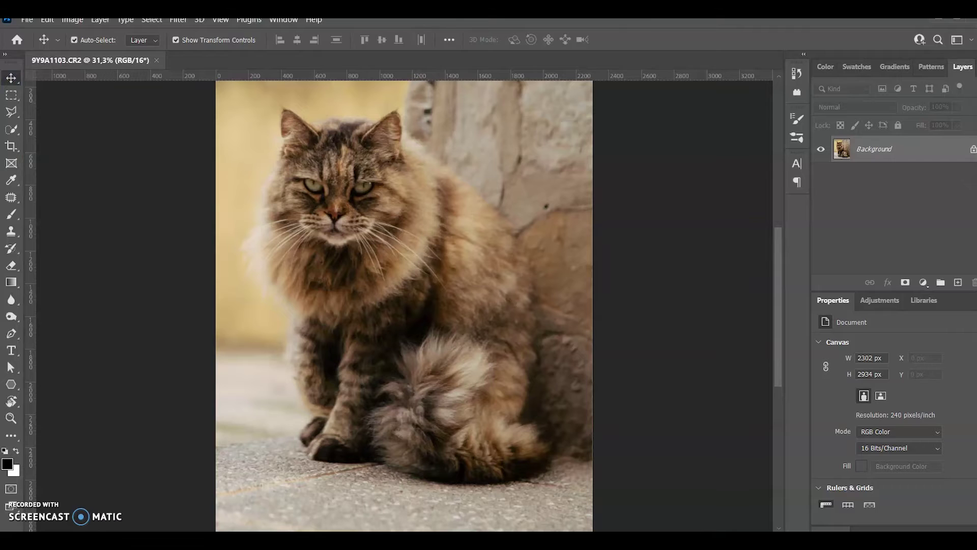
In the Camera Raw Filter, raise exposure to +0.20, add clarity and set vibrance to -7.
{"action": "left_click", "coordinate": [178, 20]}
{"action": "left_click", "coordinate": [218, 112]}
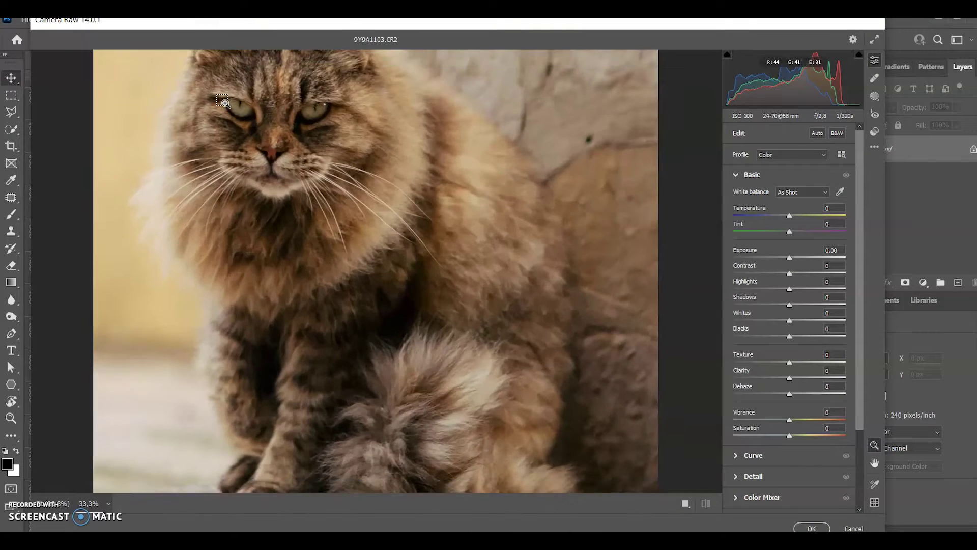
{"action": "left_click", "coordinate": [224, 104]}
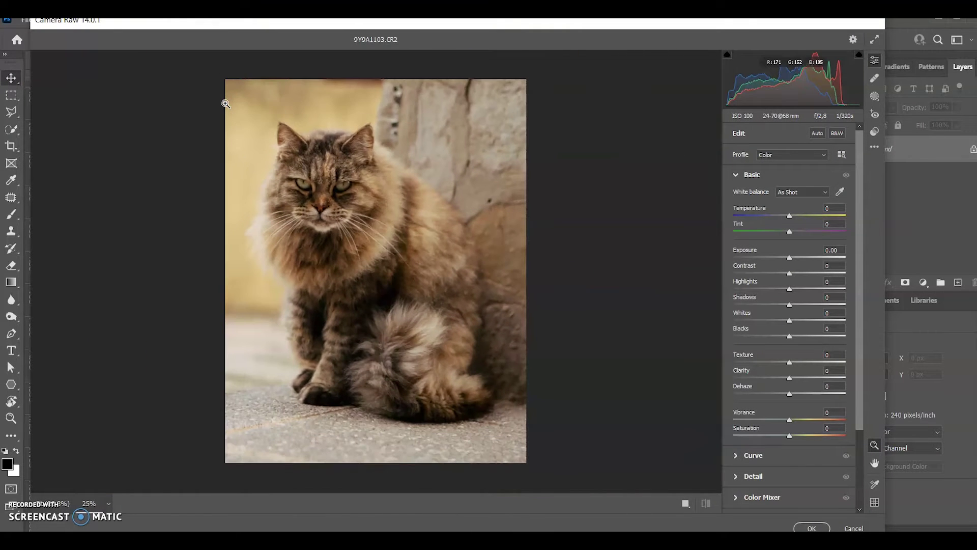
{"action": "mouse_move", "coordinate": [790, 258]}
{"action": "left_mouse_down"}
{"action": "mouse_move", "coordinate": [787, 271]}
{"action": "mouse_move", "coordinate": [742, 288]}
{"action": "mouse_move", "coordinate": [793, 303]}
{"action": "mouse_move", "coordinate": [808, 325]}
{"action": "mouse_move", "coordinate": [803, 336]}
{"action": "left_mouse_up"}
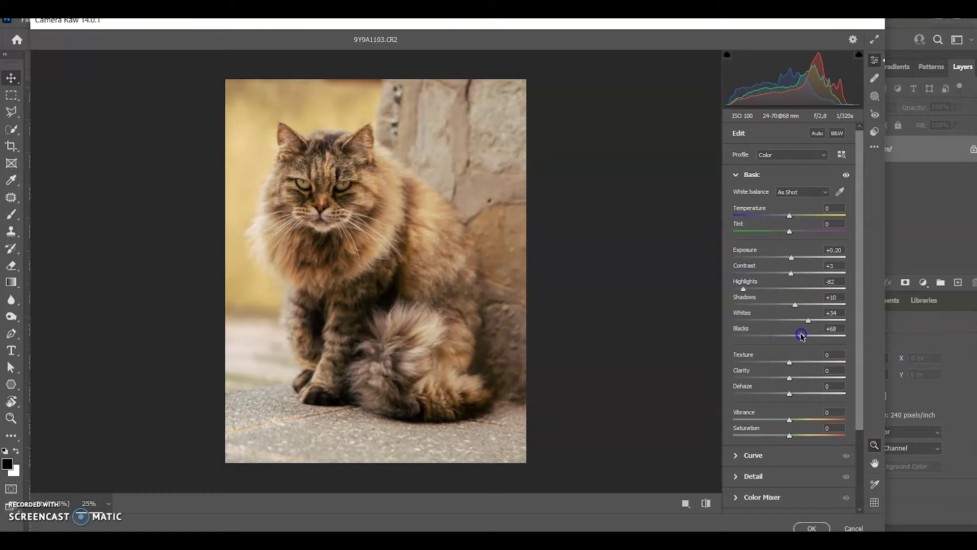
{"action": "left_click_drag", "start_coordinate": [792, 379], "coordinate": [790, 379]}
{"action": "left_click_drag", "start_coordinate": [790, 419], "coordinate": [786, 421]}
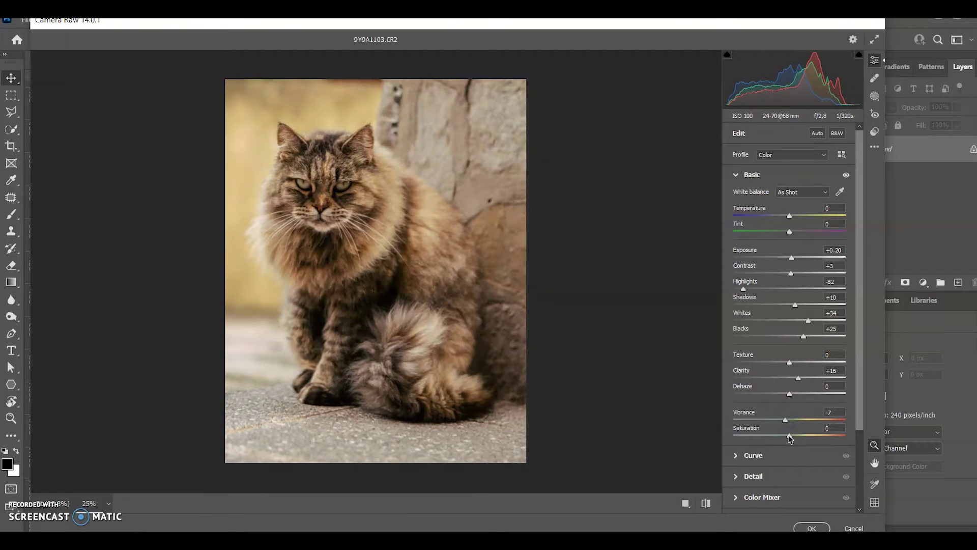
Shape the tone curve by raising the upper part and lifting the black point.
{"action": "left_click", "coordinate": [738, 460]}
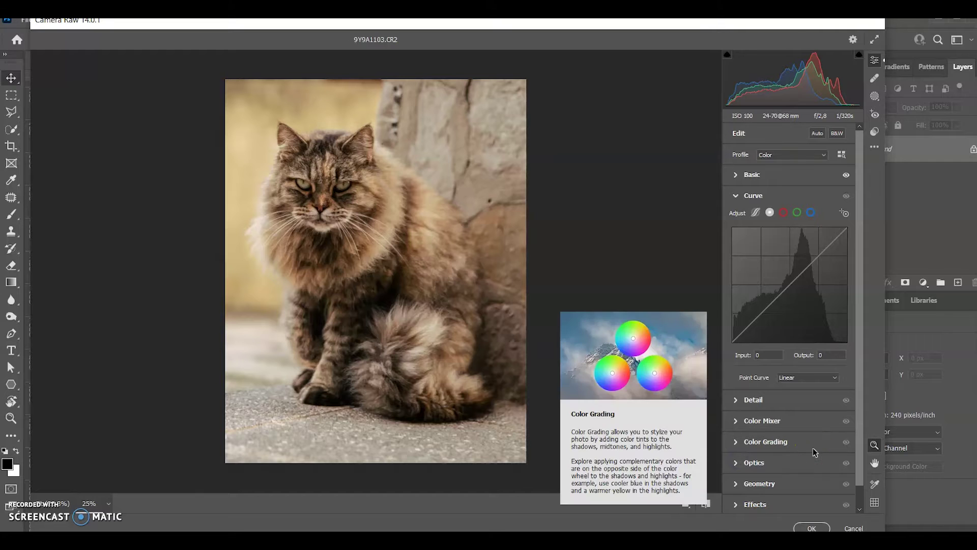
{"action": "left_click_drag", "start_coordinate": [817, 256], "coordinate": [817, 253]}
{"action": "left_click_drag", "start_coordinate": [767, 296], "coordinate": [734, 338]}
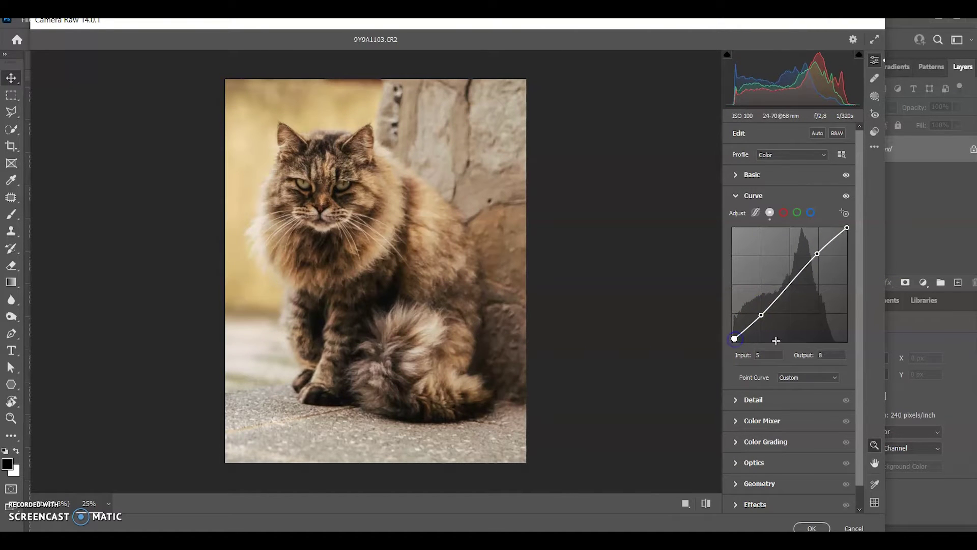
Set calibration red primary hue to +7 and blue primary saturation to +24, then apply.
{"action": "scroll", "coordinate": [758, 456], "scroll_direction": "down", "scroll_amount": 1}
{"action": "left_click", "coordinate": [761, 502]}
{"action": "left_click_drag", "start_coordinate": [786, 362], "coordinate": [793, 393]}
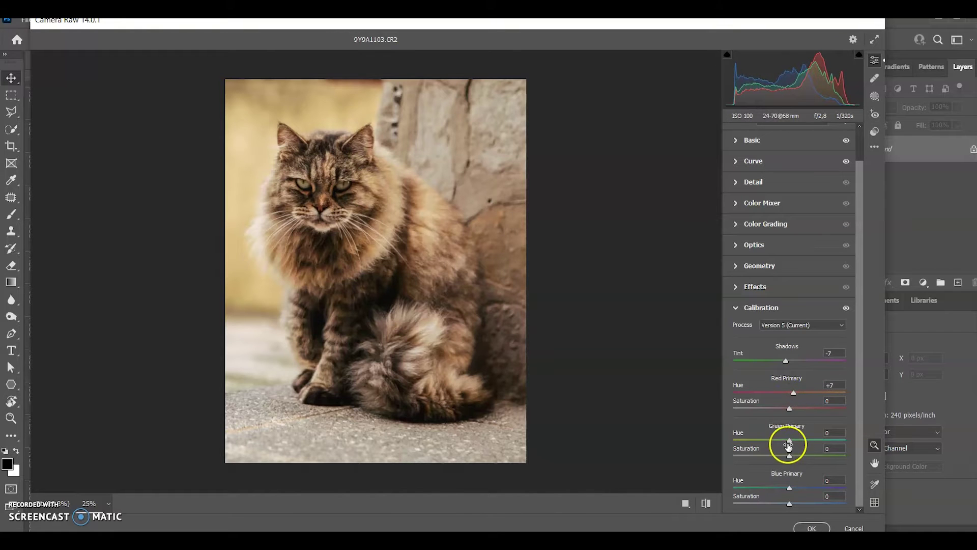
{"action": "left_click_drag", "start_coordinate": [789, 504], "coordinate": [803, 504]}
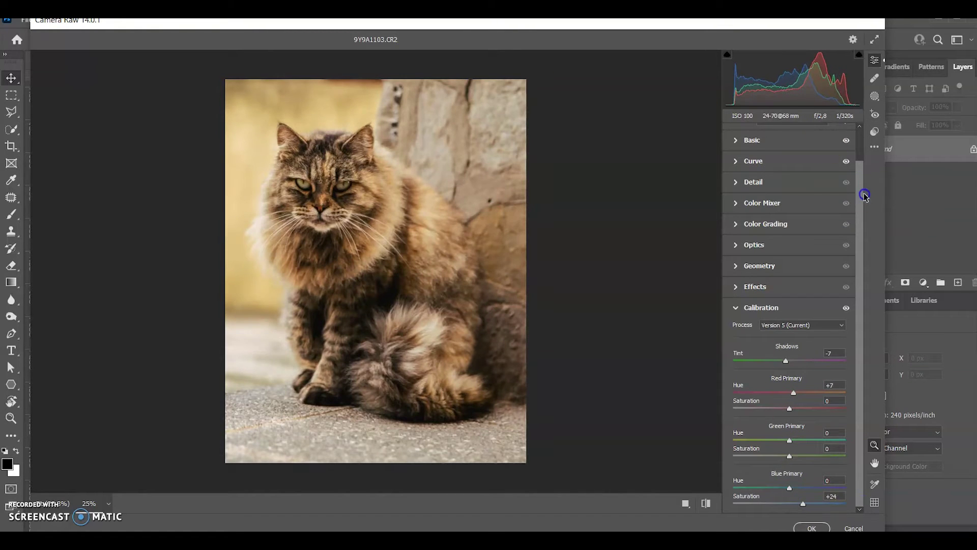
{"action": "left_click", "coordinate": [811, 527]}
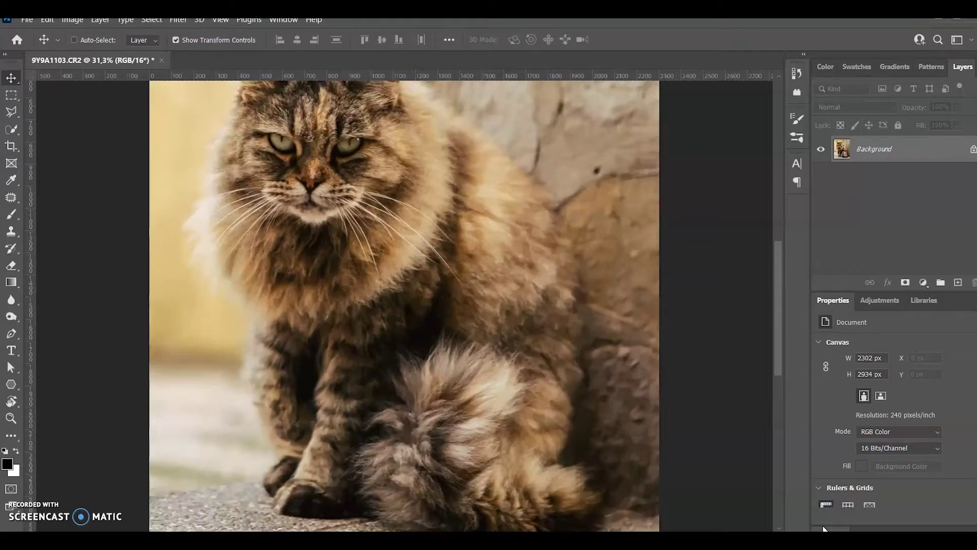
Zoom to 100% on the eyes and try a first lasso outline around the left eye, then discard it.
{"action": "key", "text": "ctrl+1"}
{"action": "scroll", "coordinate": [737, 342], "scroll_direction": "up", "scroll_amount": 4}
{"action": "scroll", "coordinate": [738, 342], "scroll_direction": "up", "scroll_amount": 4}
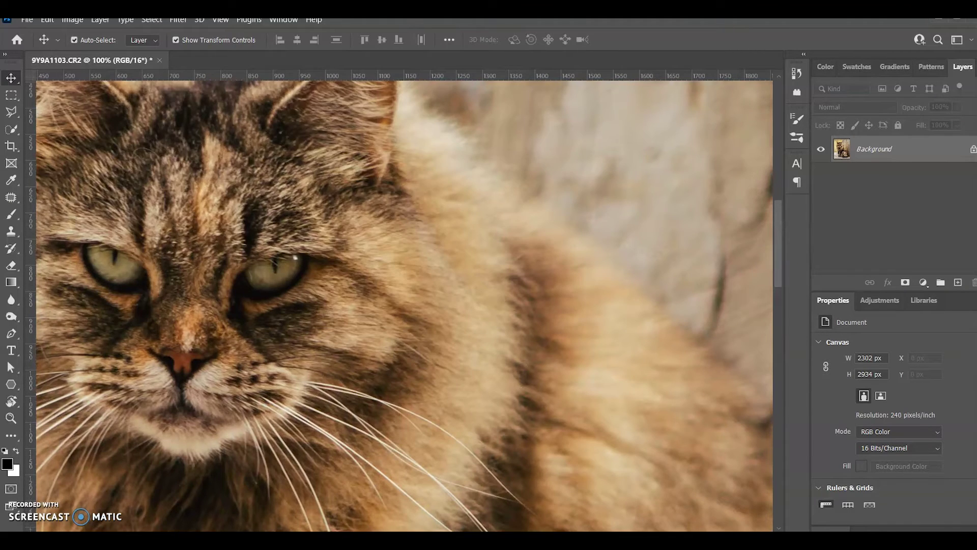
{"action": "scroll", "coordinate": [405, 300], "scroll_direction": "left", "scroll_amount": 5}
{"action": "left_click_drag", "start_coordinate": [15, 114], "coordinate": [42, 117]}
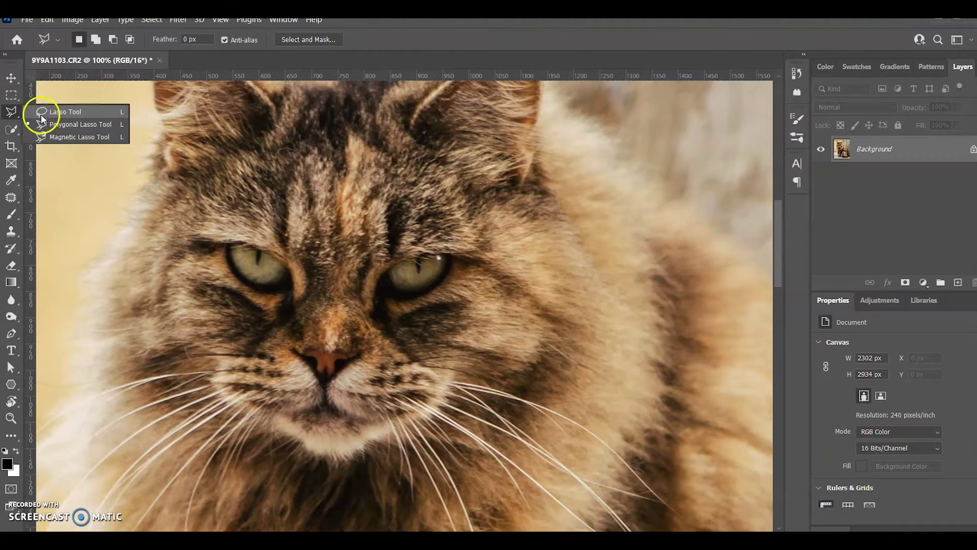
{"action": "left_click", "coordinate": [284, 263]}
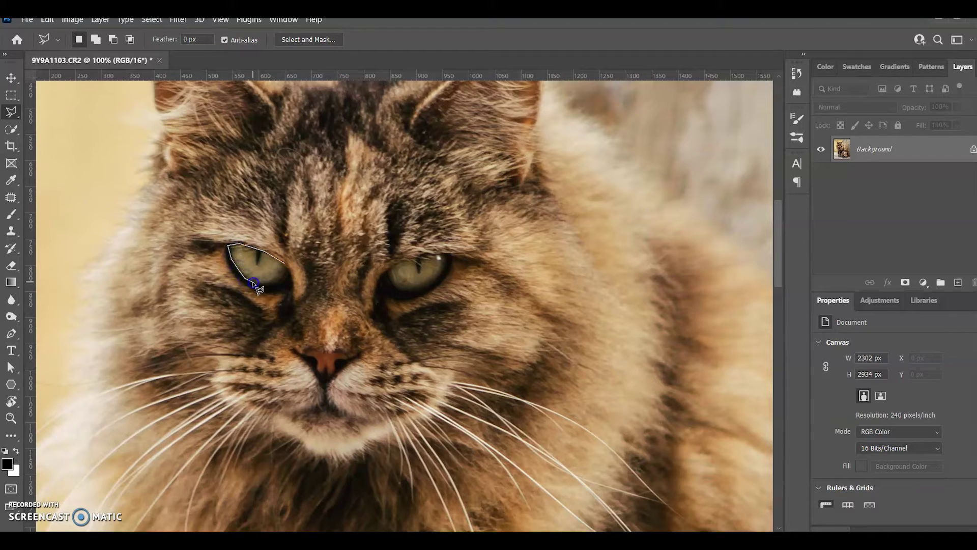
{"action": "left_click", "coordinate": [288, 277]}
{"action": "left_click", "coordinate": [383, 281]}
Trace a freehand lasso with 8 px feather around the left eye and begin the right eye.
{"action": "left_click_drag", "start_coordinate": [14, 115], "coordinate": [51, 110]}
{"action": "left_click_drag", "start_coordinate": [291, 275], "coordinate": [289, 274]}
{"action": "left_click_drag", "start_coordinate": [228, 246], "coordinate": [229, 265]}
{"action": "mouse_move", "coordinate": [286, 285]}
{"action": "left_mouse_down"}
{"action": "mouse_move", "coordinate": [229, 247]}
{"action": "mouse_move", "coordinate": [243, 245]}
{"action": "left_mouse_up"}
{"action": "left_click", "coordinate": [227, 246]}
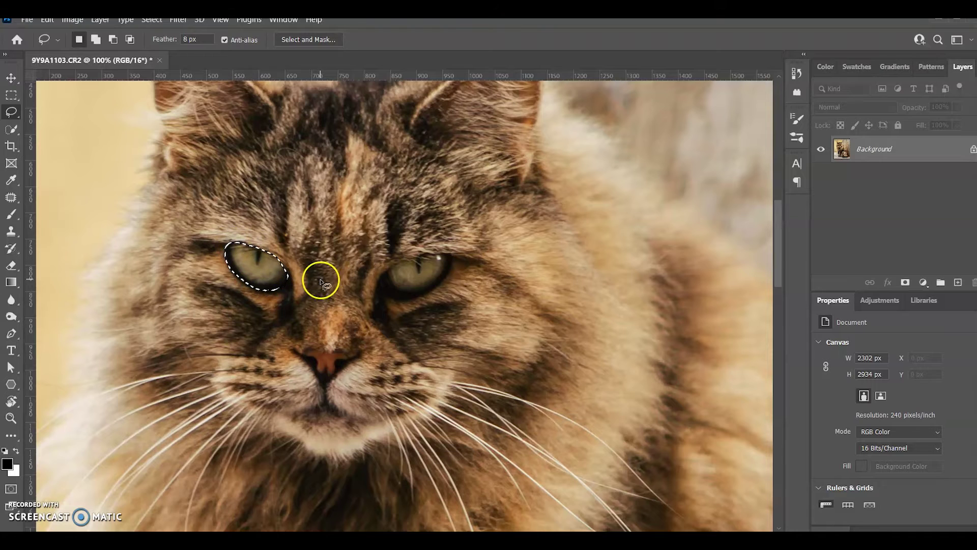
{"action": "mouse_move", "coordinate": [383, 293]}
{"action": "left_mouse_down"}
{"action": "mouse_move", "coordinate": [421, 293]}
{"action": "mouse_move", "coordinate": [396, 265]}
{"action": "mouse_move", "coordinate": [381, 283]}
{"action": "left_mouse_up"}
Add a Color Balance layer to the eye selection with midtones -11, -2, -19.
{"action": "left_click", "coordinate": [923, 282]}
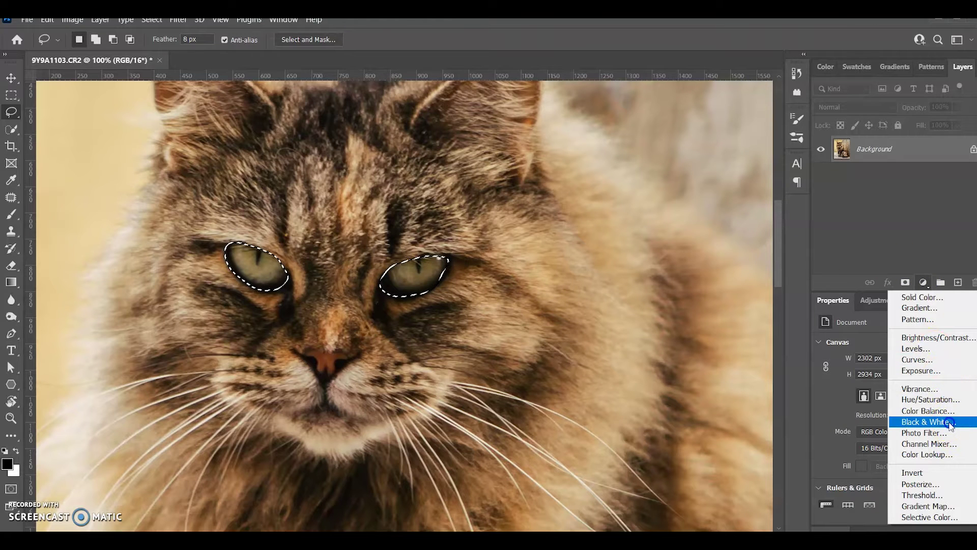
{"action": "left_click", "coordinate": [927, 411]}
{"action": "mouse_move", "coordinate": [882, 375]}
{"action": "left_mouse_down"}
{"action": "mouse_move", "coordinate": [871, 371]}
{"action": "mouse_move", "coordinate": [881, 396]}
{"action": "left_mouse_up"}
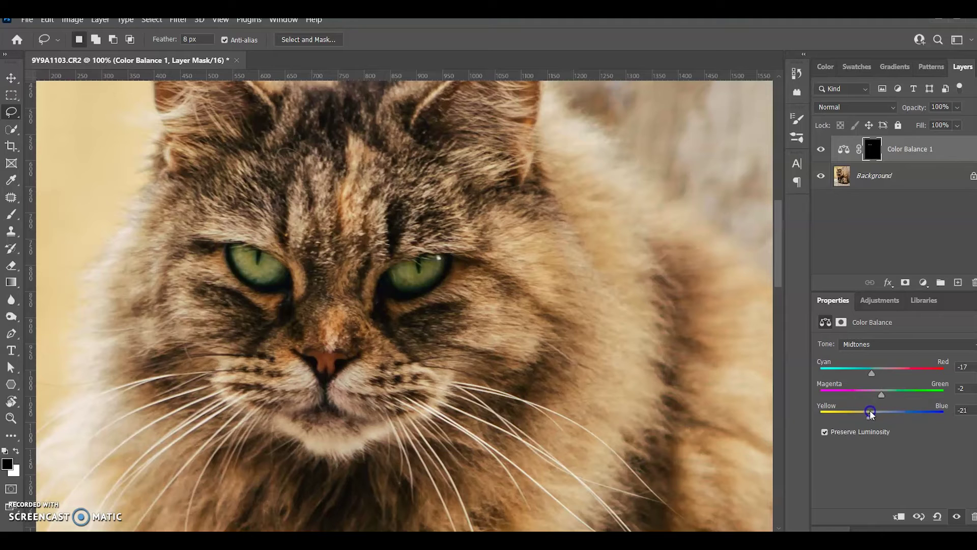
{"action": "left_click_drag", "start_coordinate": [882, 373], "coordinate": [875, 374]}
View the photo at 50% and toggle the Color Balance layer to compare the eyes.
{"action": "key", "text": "ctrl+0"}
{"action": "key", "text": "ctrl+plus"}
{"action": "key", "text": "ctrl+plus"}
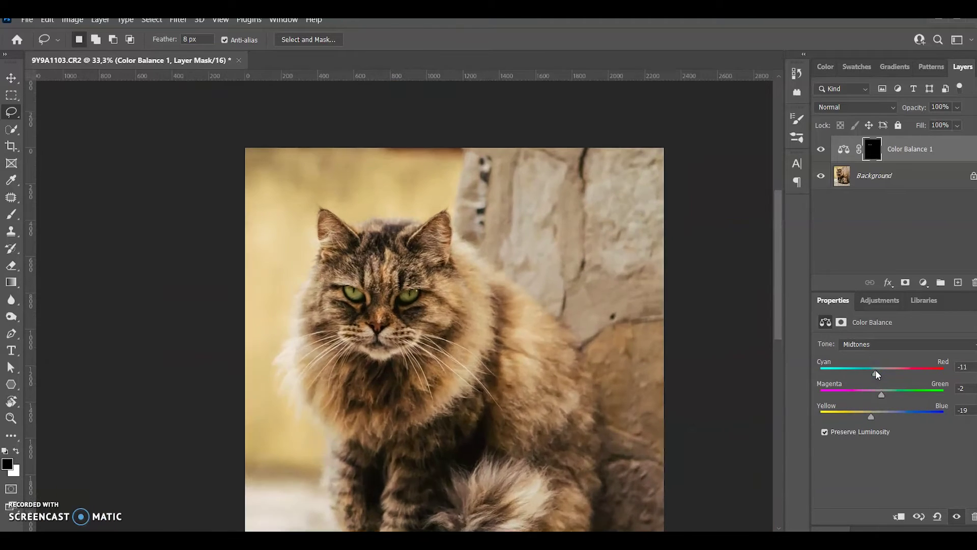
{"action": "left_click", "coordinate": [821, 148]}
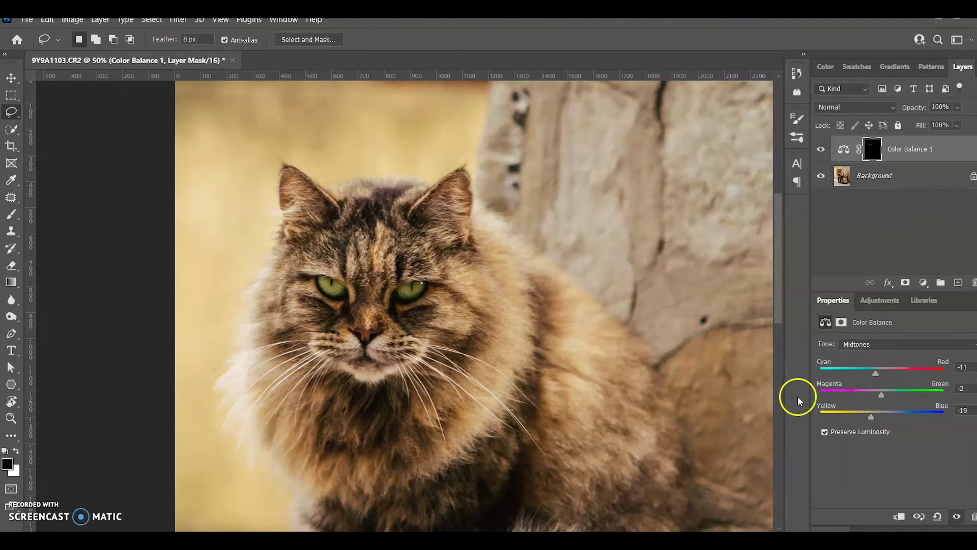
{"action": "left_click", "coordinate": [923, 283]}
Switch to the Dodge tool, target the Background layer and brighten around the left eye.
{"action": "right_click", "coordinate": [17, 315]}
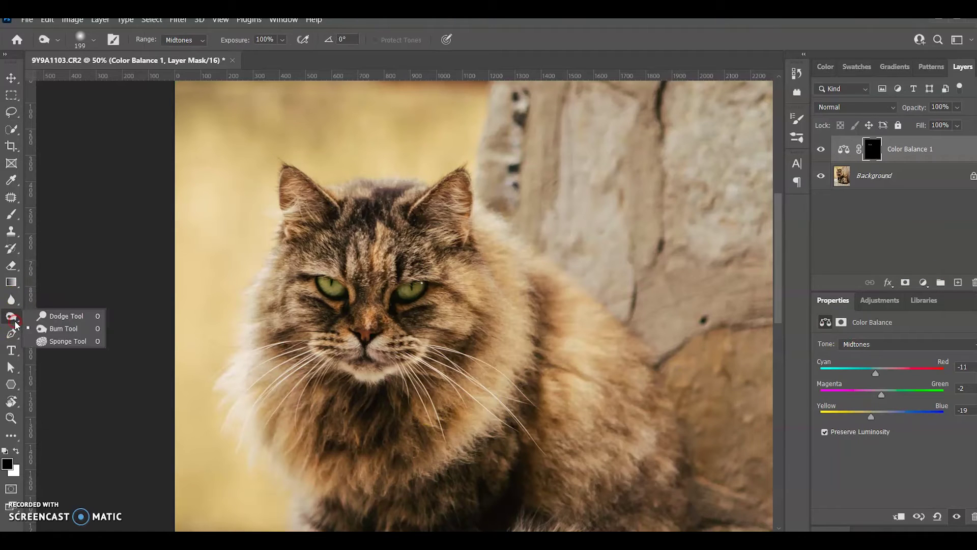
{"action": "left_click", "coordinate": [56, 317]}
{"action": "key", "text": "ctrl+plus"}
{"action": "key", "text": "ctrl+plus"}
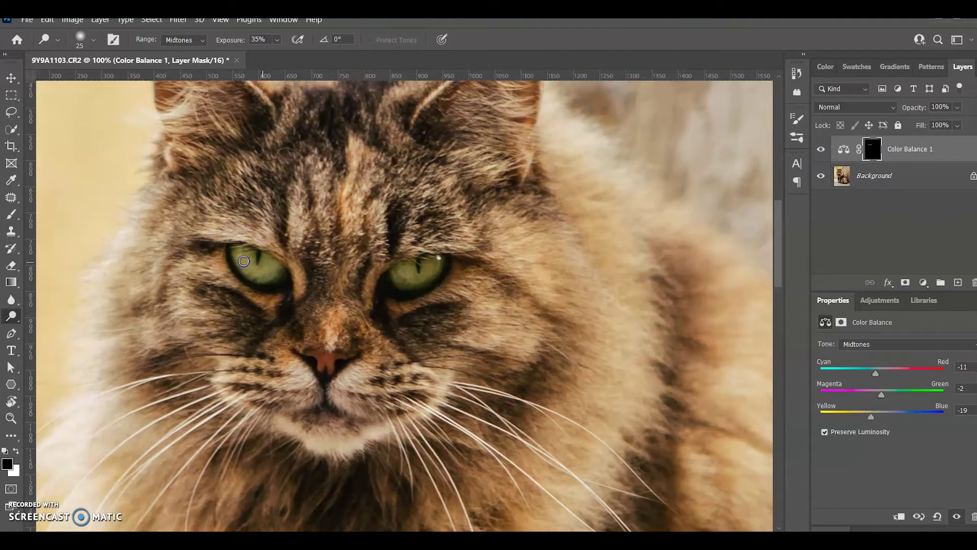
{"action": "left_click", "coordinate": [909, 179]}
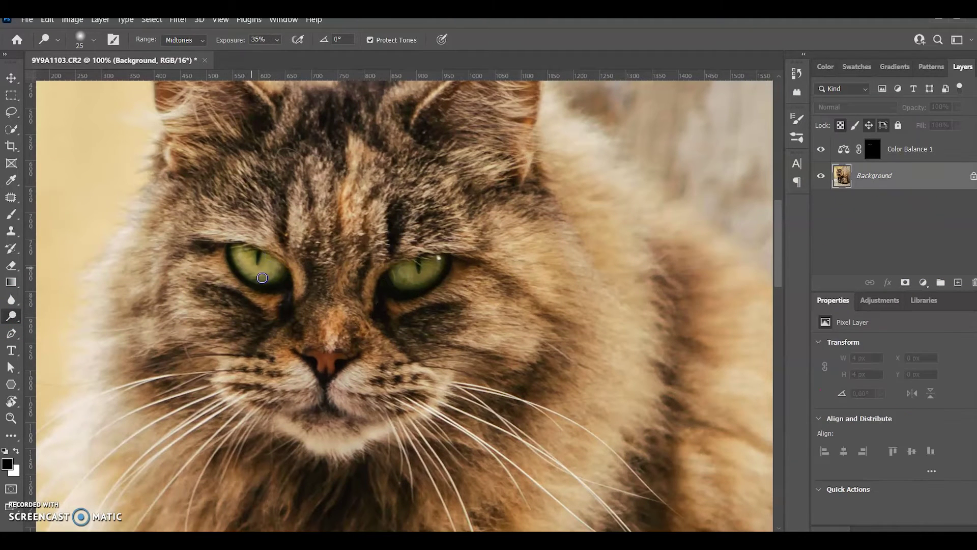
{"action": "left_click_drag", "start_coordinate": [402, 306], "coordinate": [397, 275]}
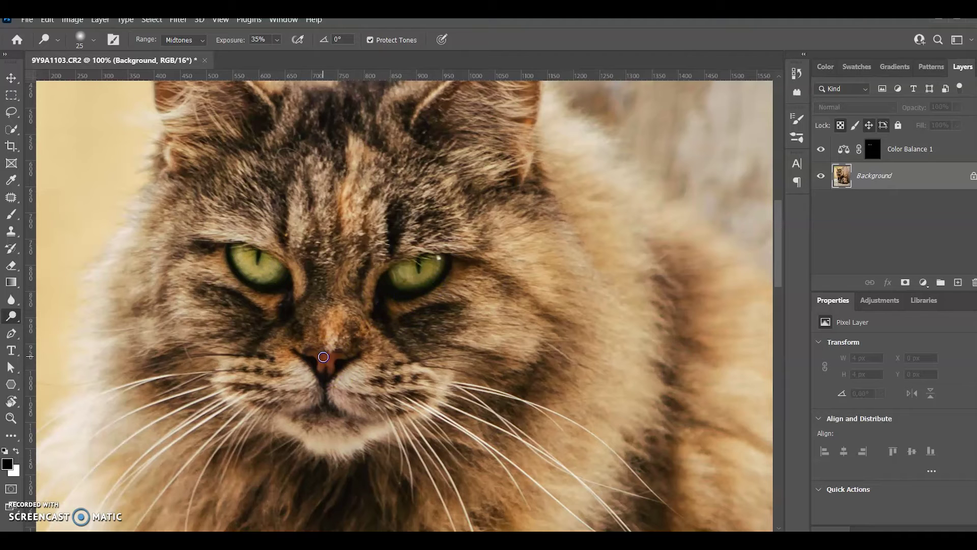
View the whole cat at 50% and set the dodge brush to 70 px.
{"action": "key", "text": "ctrl+0"}
{"action": "left_click", "coordinate": [322, 429]}
{"action": "key", "text": "ctrl+plus"}
{"action": "key", "text": "ctrl+plus"}
{"action": "left_click", "coordinate": [90, 41]}
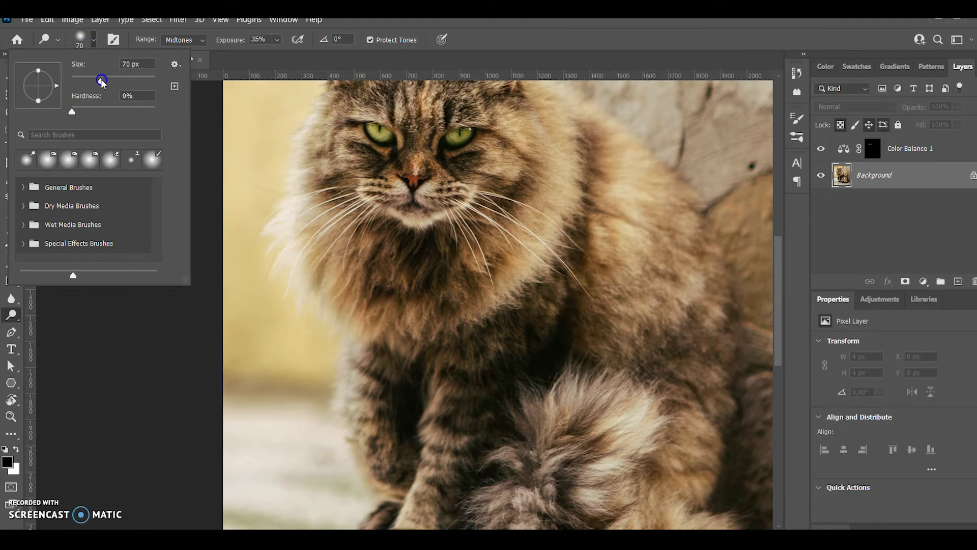
{"action": "left_click", "coordinate": [304, 145]}
Dodge the fur along the head edge, left side, whiskers, muzzle and cheek.
{"action": "left_click_drag", "start_coordinate": [312, 127], "coordinate": [299, 146]}
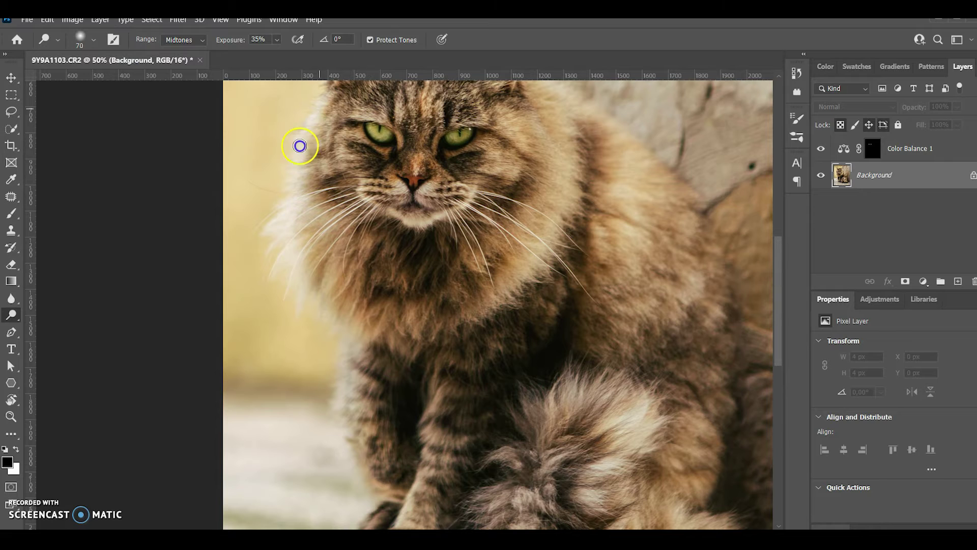
{"action": "left_click_drag", "start_coordinate": [277, 231], "coordinate": [308, 309]}
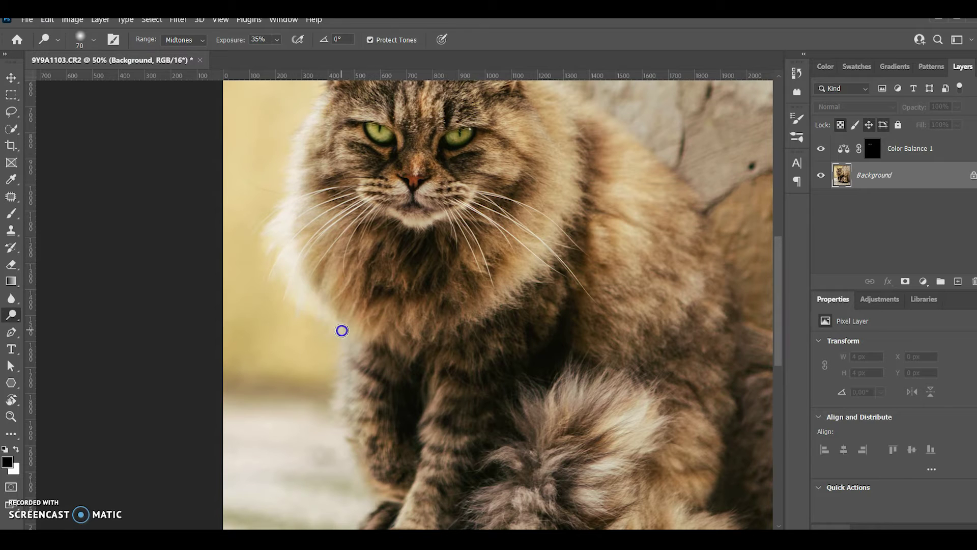
{"action": "left_click_drag", "start_coordinate": [504, 290], "coordinate": [547, 241]}
{"action": "left_click", "coordinate": [384, 192]}
{"action": "left_click_drag", "start_coordinate": [396, 194], "coordinate": [536, 220]}
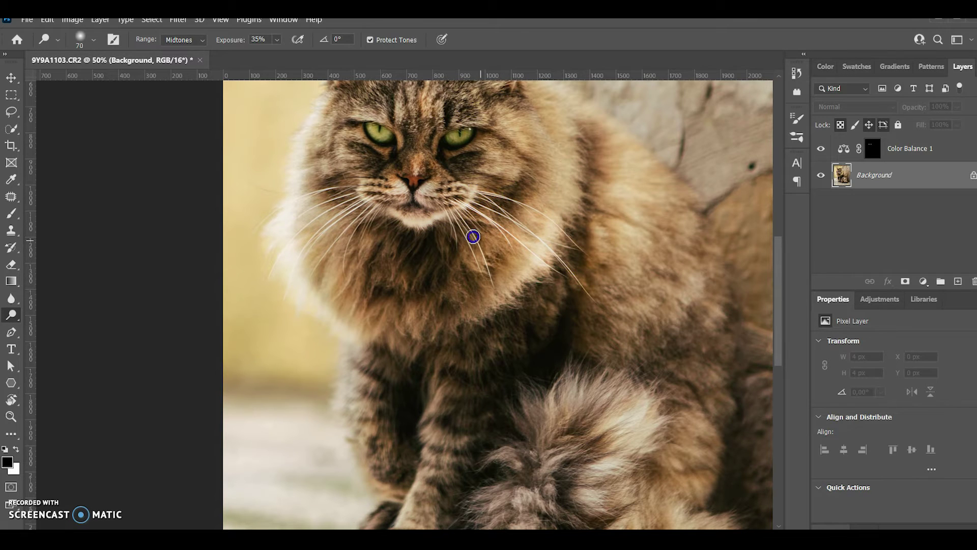
{"action": "left_click", "coordinate": [344, 273]}
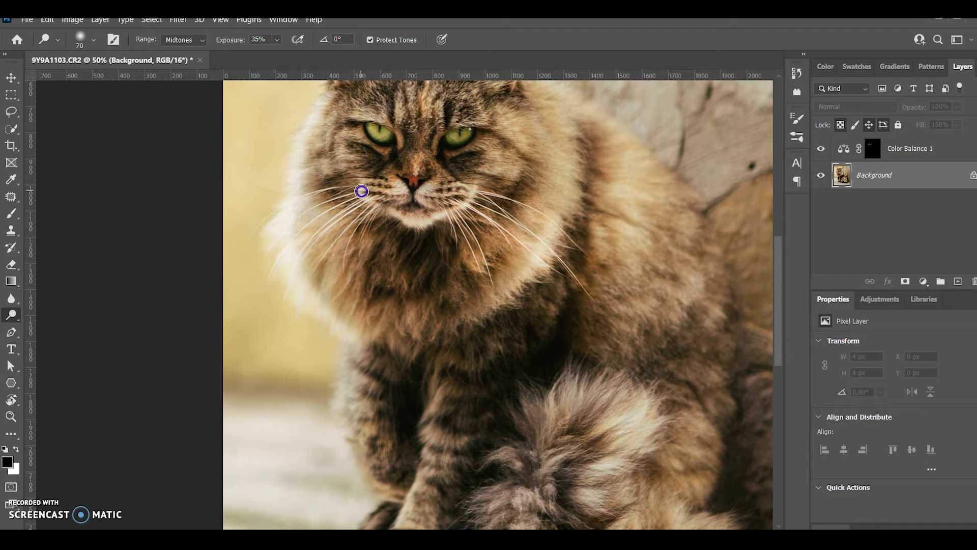
Dodge the fur along the cat's tail and foreleg.
{"action": "left_click_drag", "start_coordinate": [779, 266], "coordinate": [783, 298]}
{"action": "left_click", "coordinate": [632, 357]}
{"action": "left_click", "coordinate": [521, 375]}
{"action": "left_click", "coordinate": [607, 440]}
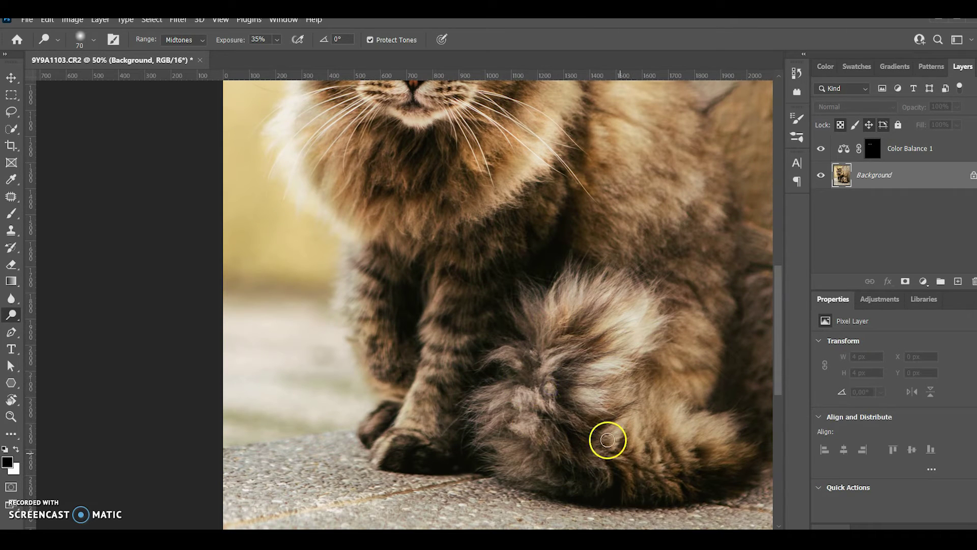
{"action": "left_click", "coordinate": [617, 364]}
{"action": "mouse_move", "coordinate": [558, 311]}
{"action": "left_mouse_down"}
{"action": "mouse_move", "coordinate": [545, 313]}
{"action": "mouse_move", "coordinate": [606, 293]}
{"action": "mouse_move", "coordinate": [533, 333]}
{"action": "left_mouse_up"}
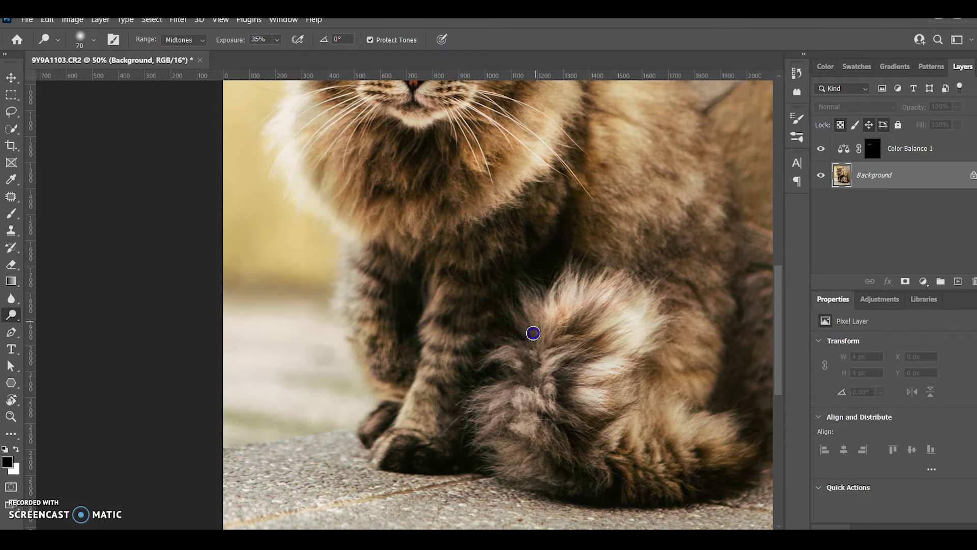
{"action": "mouse_move", "coordinate": [501, 387]}
{"action": "left_mouse_down"}
{"action": "mouse_move", "coordinate": [526, 436]}
{"action": "mouse_move", "coordinate": [532, 384]}
{"action": "mouse_move", "coordinate": [626, 410]}
{"action": "mouse_move", "coordinate": [625, 427]}
{"action": "mouse_move", "coordinate": [697, 419]}
{"action": "mouse_move", "coordinate": [702, 408]}
{"action": "mouse_move", "coordinate": [556, 476]}
{"action": "mouse_move", "coordinate": [395, 414]}
{"action": "mouse_move", "coordinate": [419, 379]}
{"action": "left_mouse_up"}
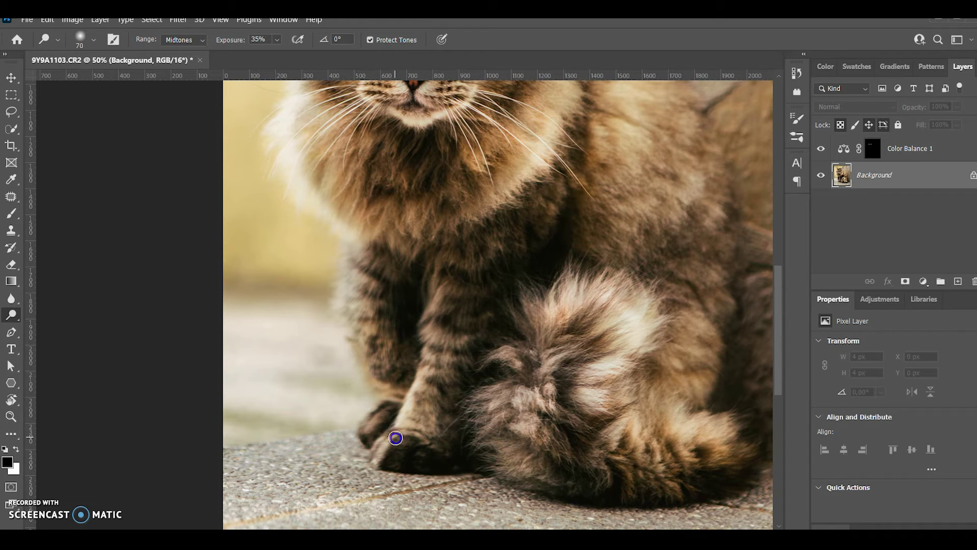
{"action": "mouse_move", "coordinate": [376, 444]}
{"action": "left_mouse_down"}
{"action": "mouse_move", "coordinate": [352, 320]}
{"action": "mouse_move", "coordinate": [353, 252]}
{"action": "mouse_move", "coordinate": [373, 369]}
{"action": "left_mouse_up"}
Enlarge the dodge brush to 111 and brighten the cat's side and chest fur.
{"action": "key", "text": "ctrl+minus"}
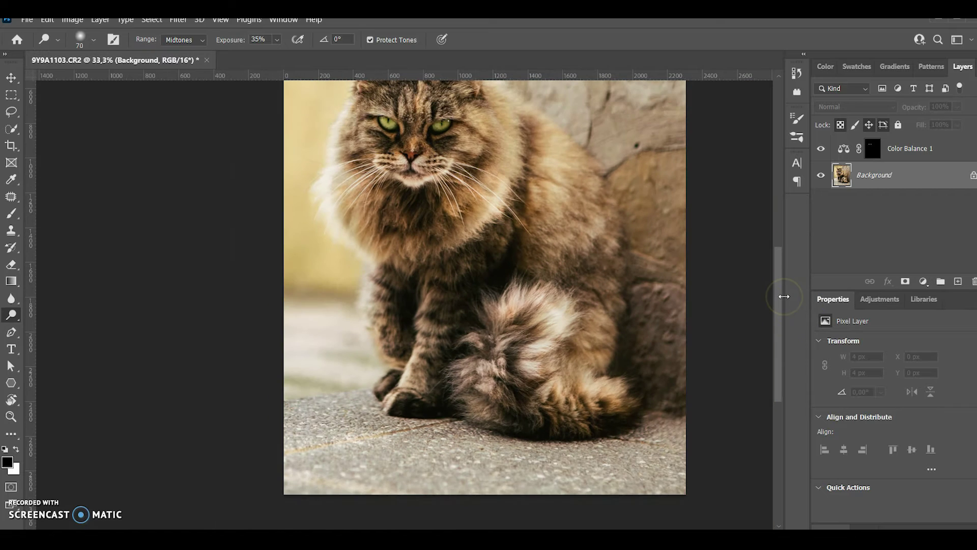
{"action": "left_click_drag", "start_coordinate": [780, 290], "coordinate": [787, 264]}
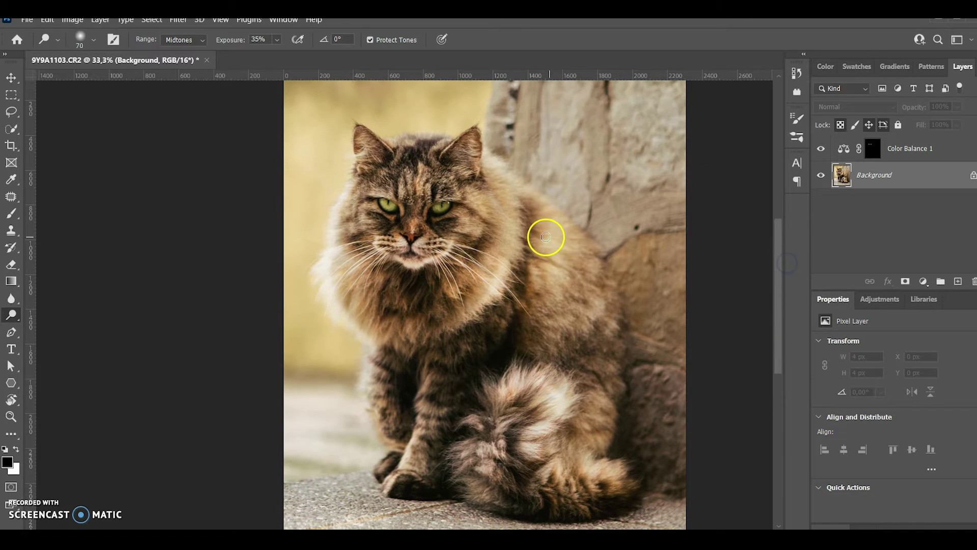
{"action": "left_click", "coordinate": [94, 40]}
{"action": "left_click_drag", "start_coordinate": [109, 77], "coordinate": [118, 76]}
{"action": "left_click", "coordinate": [560, 274]}
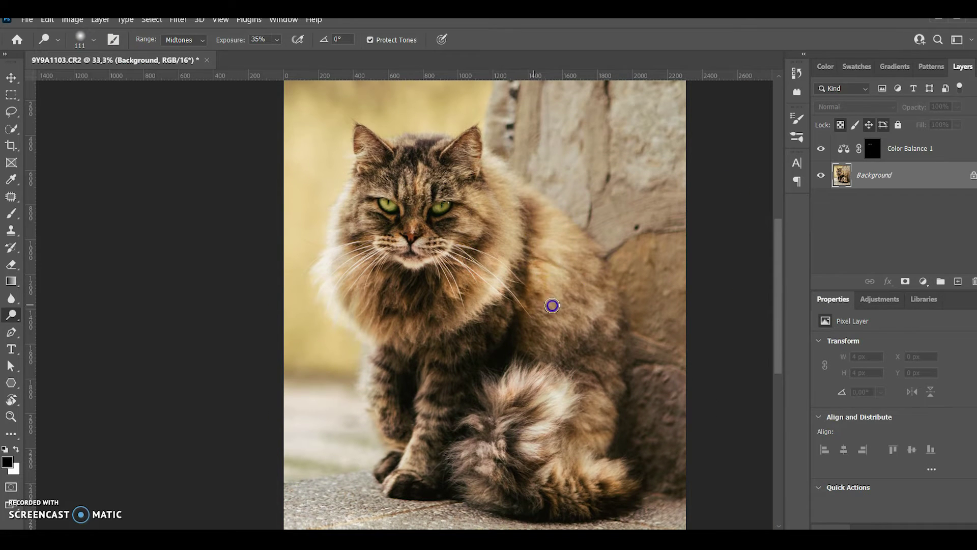
{"action": "mouse_move", "coordinate": [559, 259]}
{"action": "left_mouse_down"}
{"action": "mouse_move", "coordinate": [550, 223]}
{"action": "mouse_move", "coordinate": [510, 178]}
{"action": "left_mouse_up"}
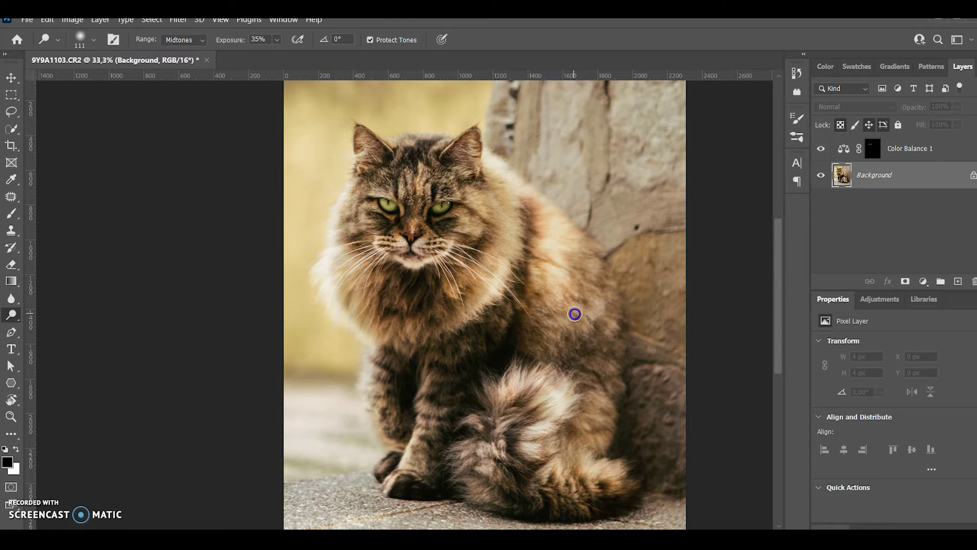
{"action": "left_click_drag", "start_coordinate": [584, 317], "coordinate": [558, 335]}
{"action": "left_click_drag", "start_coordinate": [496, 287], "coordinate": [457, 294]}
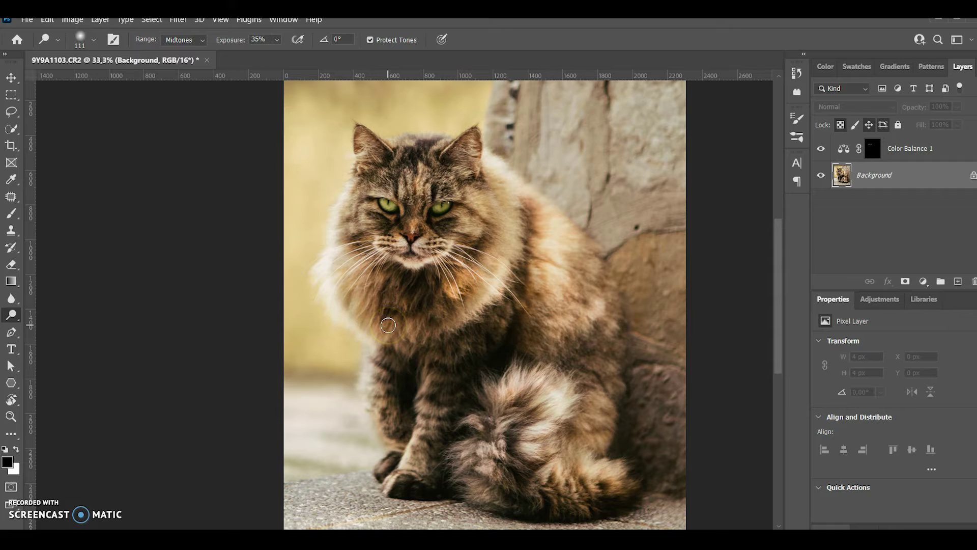
Dodge the fur on the chest, both cheeks, forehead and around both ears.
{"action": "left_click", "coordinate": [358, 306]}
{"action": "left_click", "coordinate": [371, 225]}
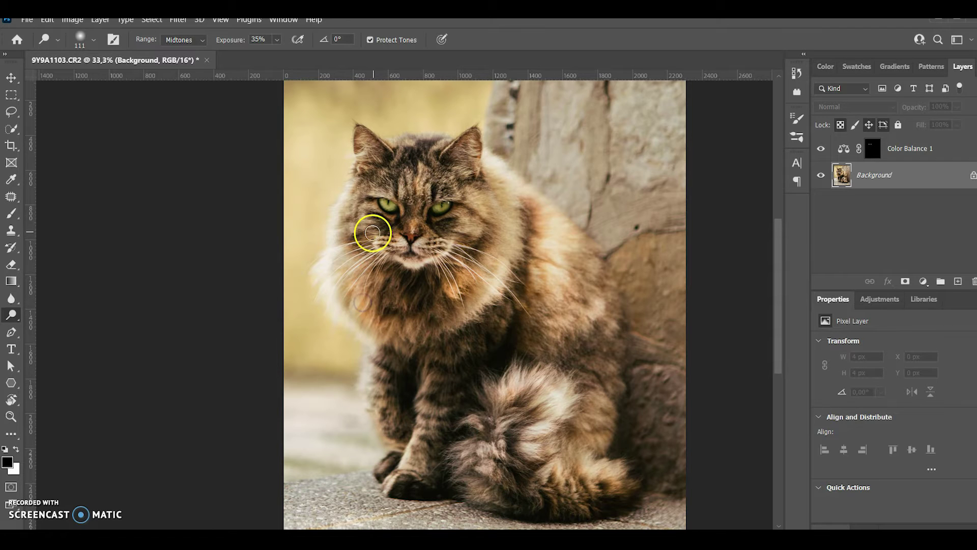
{"action": "left_click_drag", "start_coordinate": [454, 254], "coordinate": [465, 225]}
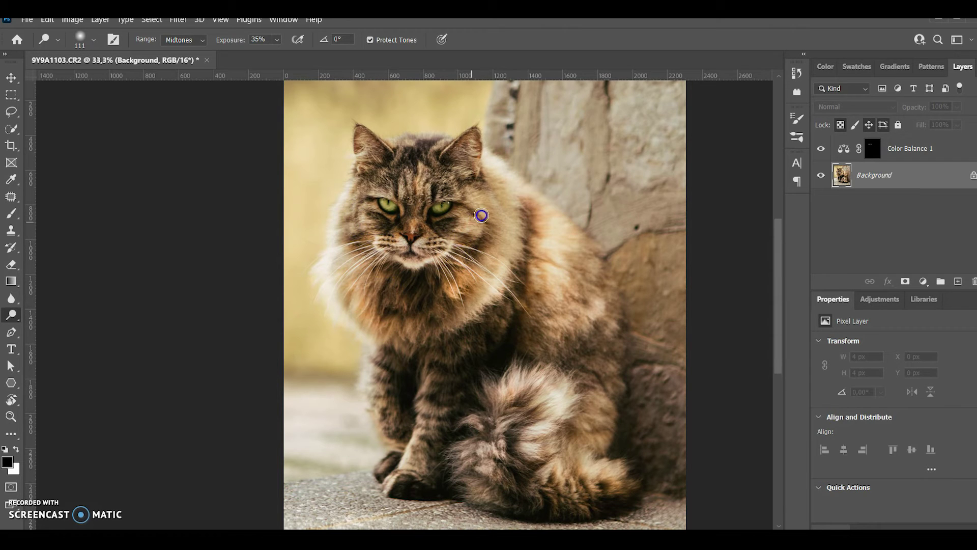
{"action": "left_click", "coordinate": [422, 187]}
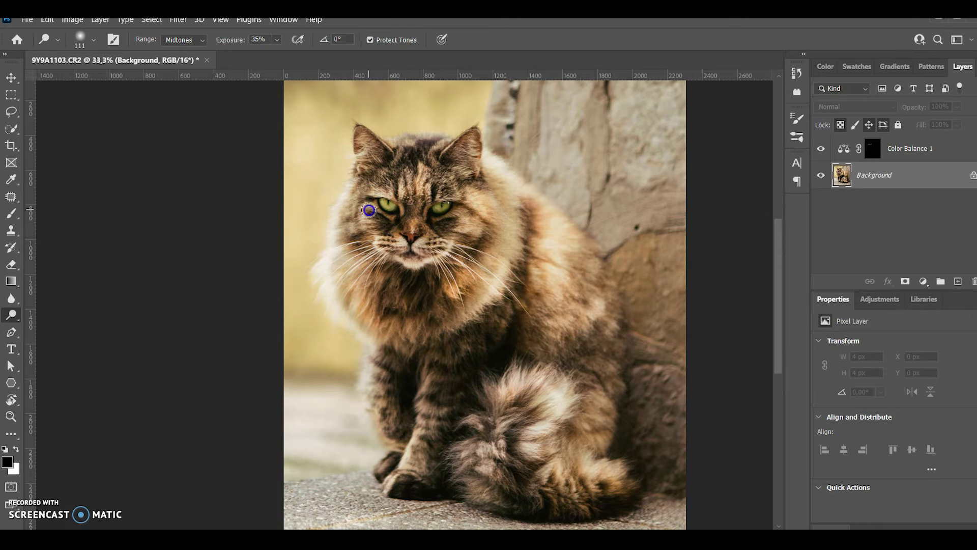
{"action": "left_click", "coordinate": [467, 216]}
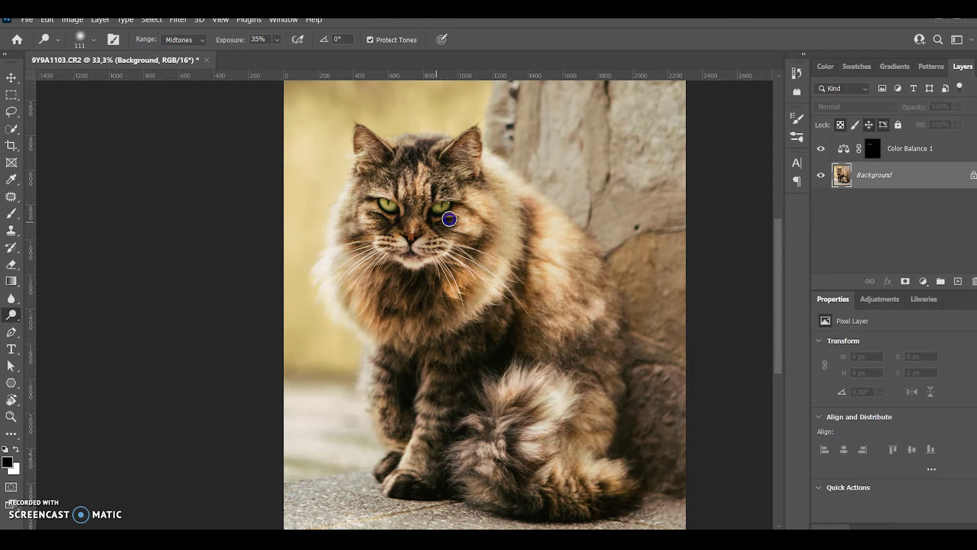
{"action": "left_click_drag", "start_coordinate": [456, 182], "coordinate": [466, 152]}
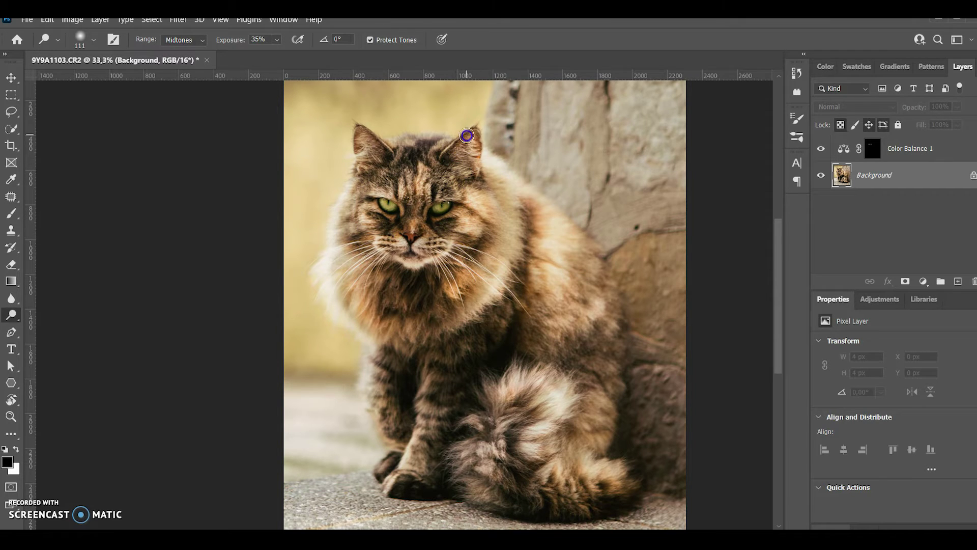
{"action": "left_click_drag", "start_coordinate": [371, 160], "coordinate": [360, 137]}
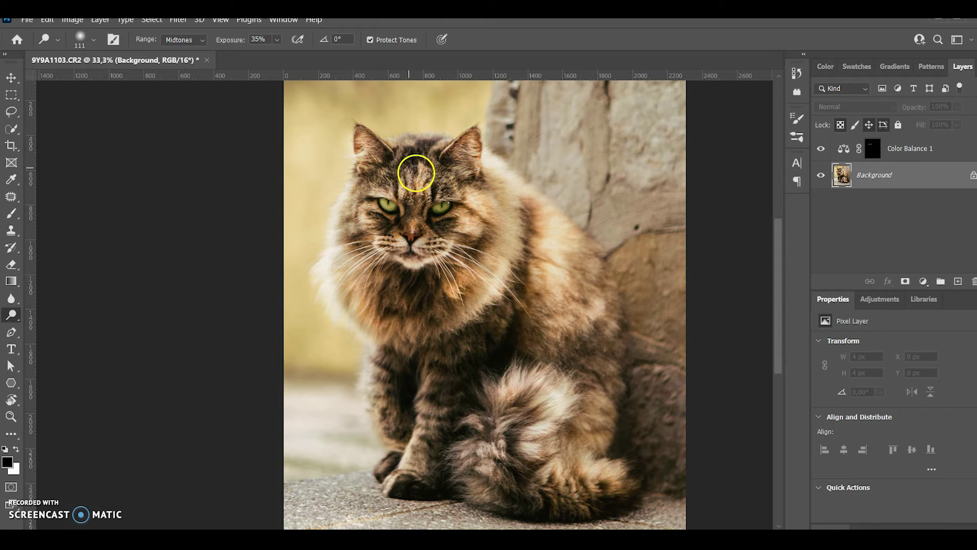
Switch to the Burn tool and darken the forehead, under the chin and the chest.
{"action": "right_click", "coordinate": [10, 316]}
{"action": "left_click", "coordinate": [50, 328]}
{"action": "left_click_drag", "start_coordinate": [455, 186], "coordinate": [388, 177]}
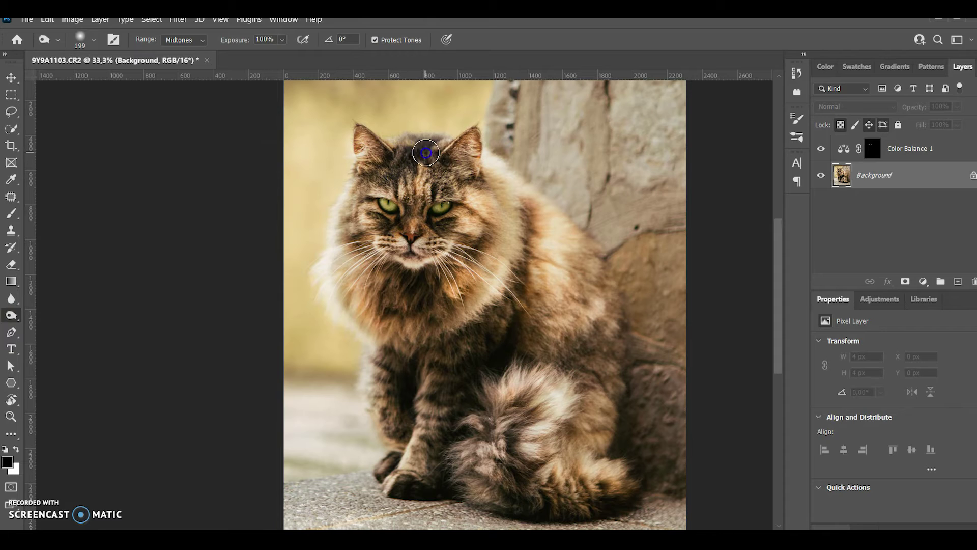
{"action": "left_click_drag", "start_coordinate": [405, 283], "coordinate": [435, 279]}
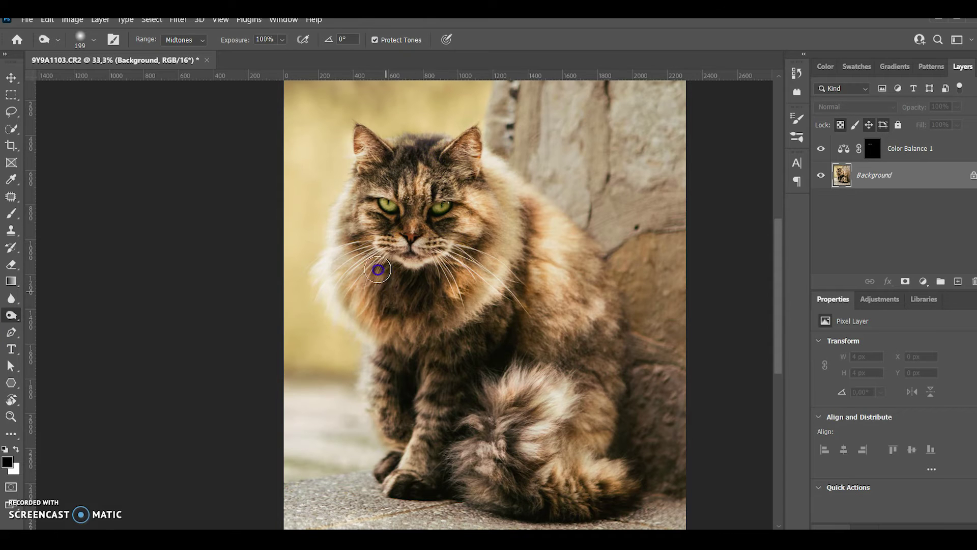
{"action": "left_click_drag", "start_coordinate": [378, 270], "coordinate": [525, 299]}
Burn the fur down the front legs, tail and right flank.
{"action": "left_click_drag", "start_coordinate": [470, 348], "coordinate": [434, 484]}
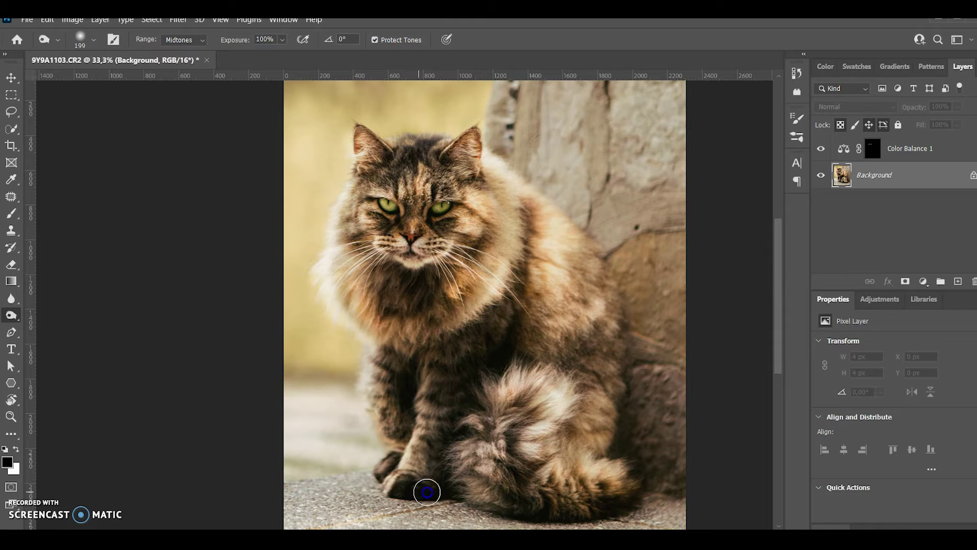
{"action": "scroll", "coordinate": [399, 466], "scroll_direction": "down", "scroll_amount": 1}
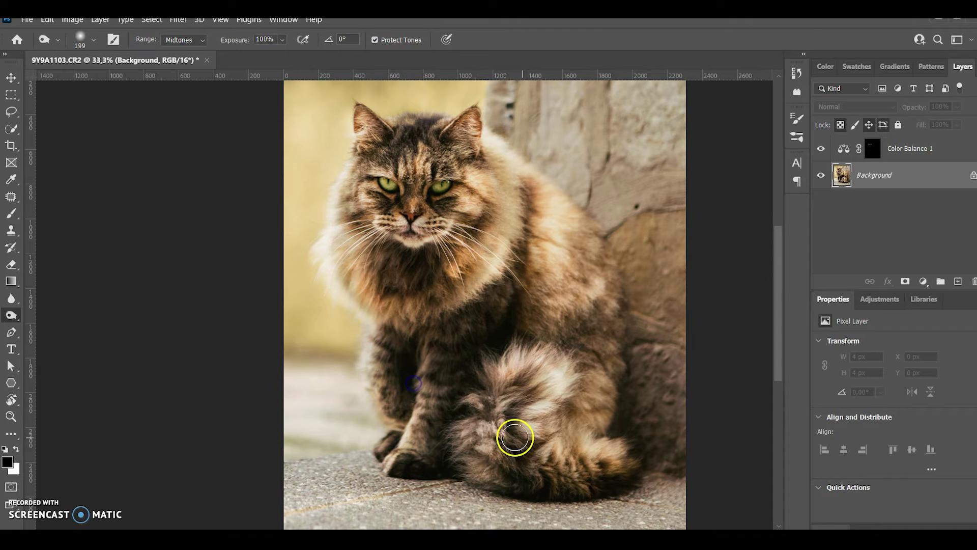
{"action": "mouse_move", "coordinate": [539, 471]}
{"action": "left_mouse_down"}
{"action": "mouse_move", "coordinate": [563, 483]}
{"action": "mouse_move", "coordinate": [480, 475]}
{"action": "mouse_move", "coordinate": [520, 464]}
{"action": "mouse_move", "coordinate": [508, 407]}
{"action": "mouse_move", "coordinate": [539, 409]}
{"action": "left_mouse_up"}
{"action": "mouse_move", "coordinate": [602, 320]}
{"action": "left_mouse_down"}
{"action": "mouse_move", "coordinate": [611, 287]}
{"action": "mouse_move", "coordinate": [593, 233]}
{"action": "mouse_move", "coordinate": [543, 325]}
{"action": "left_mouse_up"}
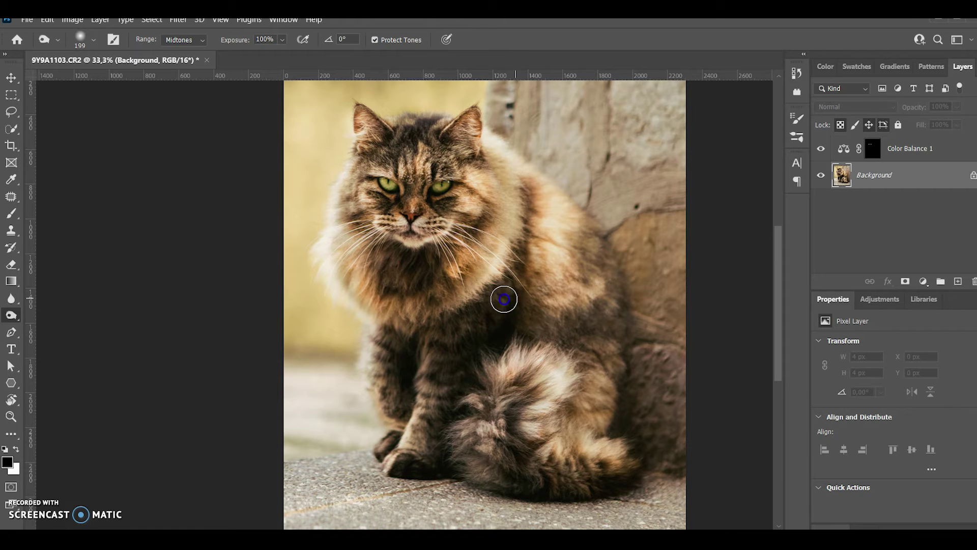
{"action": "left_click_drag", "start_coordinate": [396, 369], "coordinate": [427, 371]}
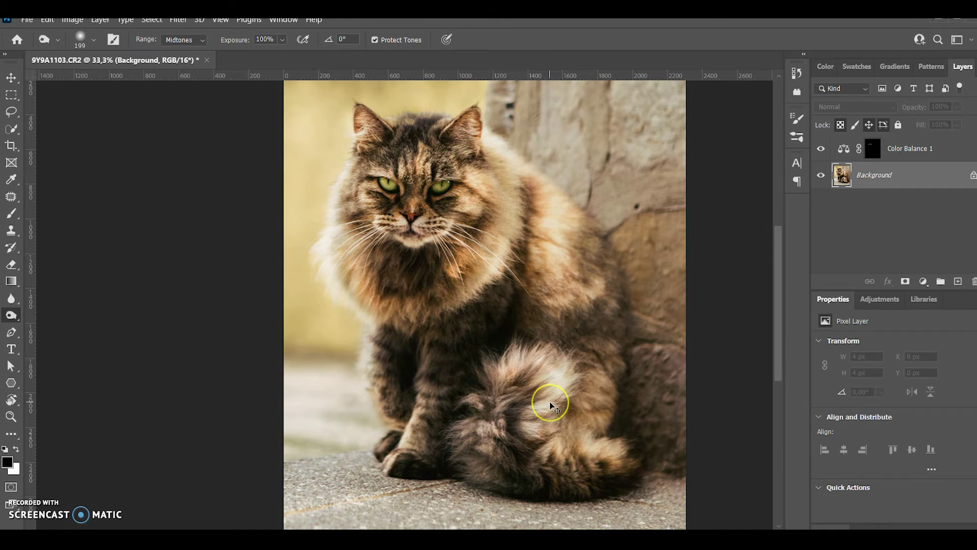
{"action": "key", "text": "ctrl+minus"}
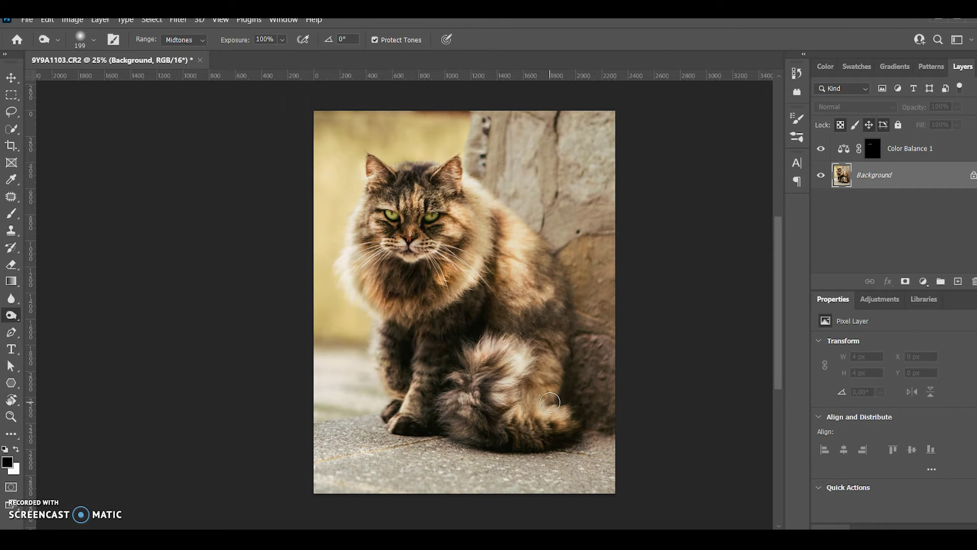
{"action": "left_click", "coordinate": [608, 383]}
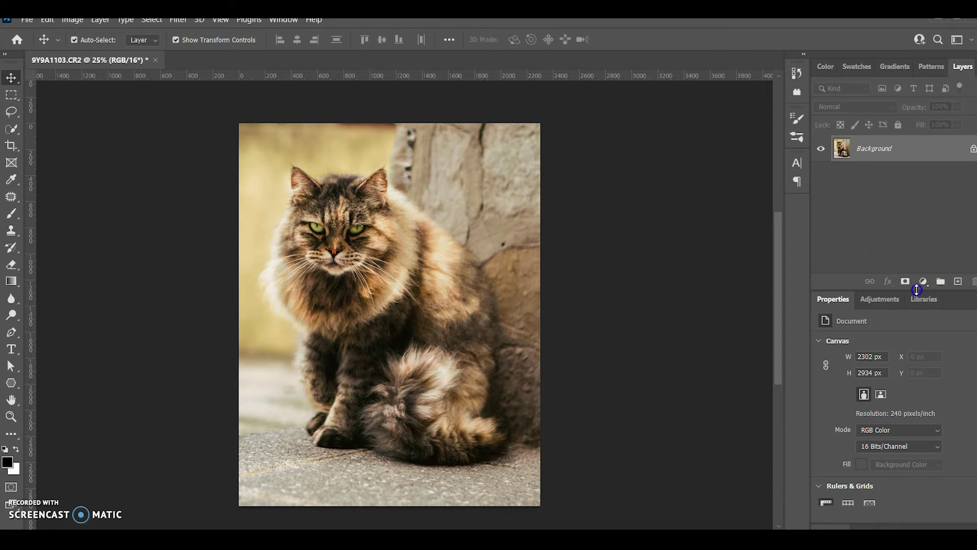
Add a Photo Filter layer, try Warming Filter (81) and Deep Yellow, and settle on Blue.
{"action": "left_click", "coordinate": [924, 281]}
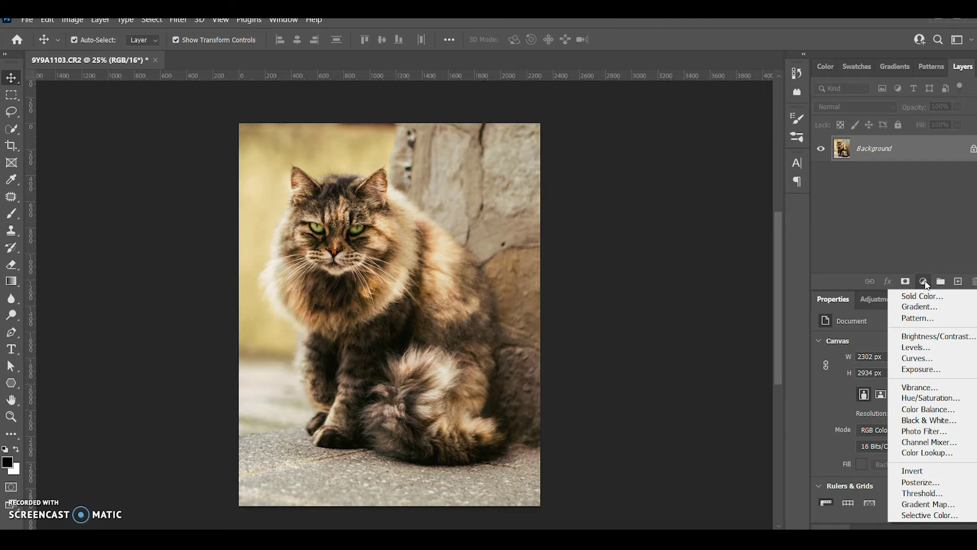
{"action": "left_click", "coordinate": [923, 431]}
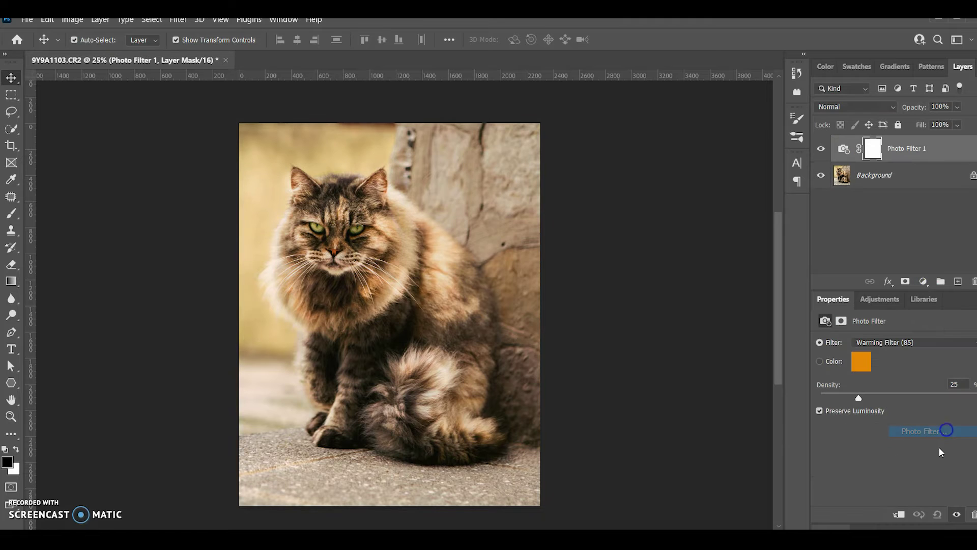
{"action": "left_click", "coordinate": [892, 344]}
{"action": "left_click", "coordinate": [886, 350]}
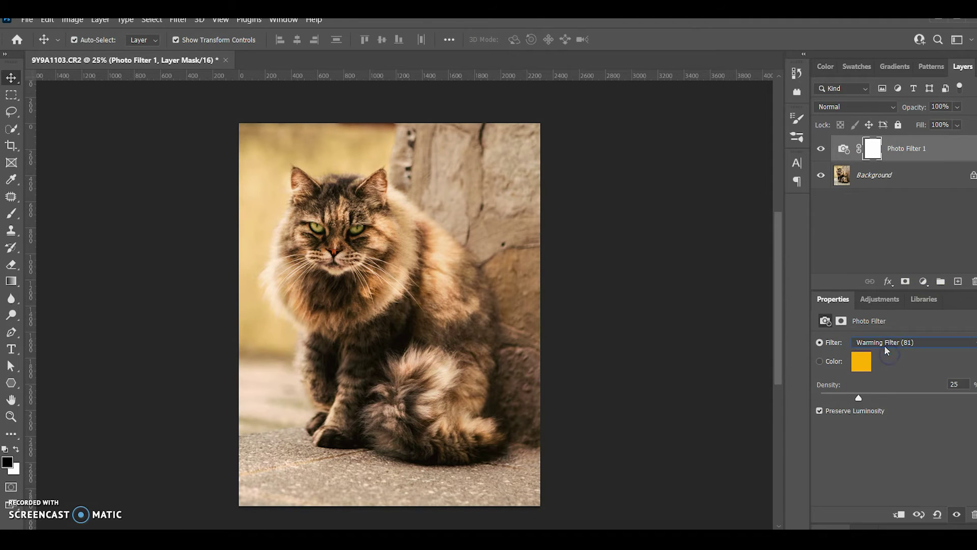
{"action": "left_click", "coordinate": [888, 446]}
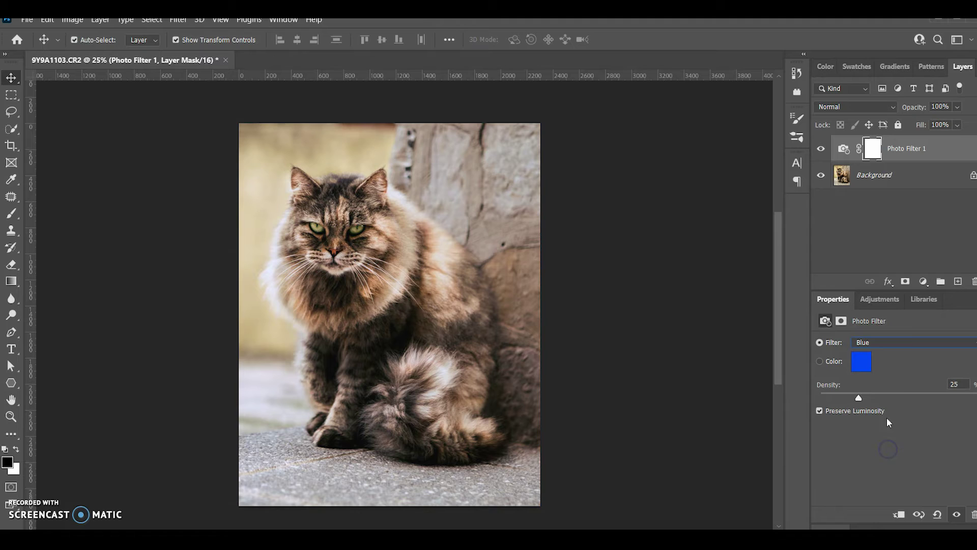
{"action": "left_click", "coordinate": [883, 342]}
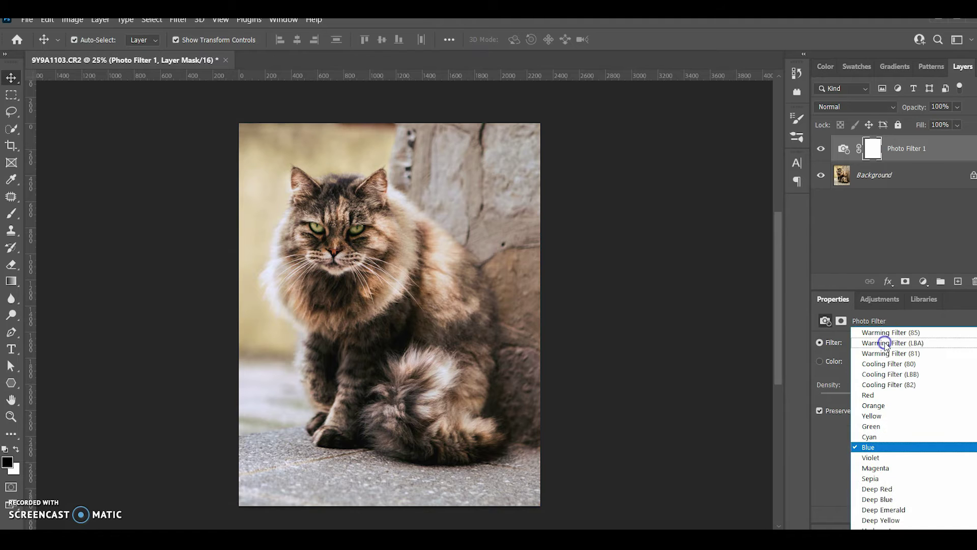
{"action": "left_click", "coordinate": [886, 521]}
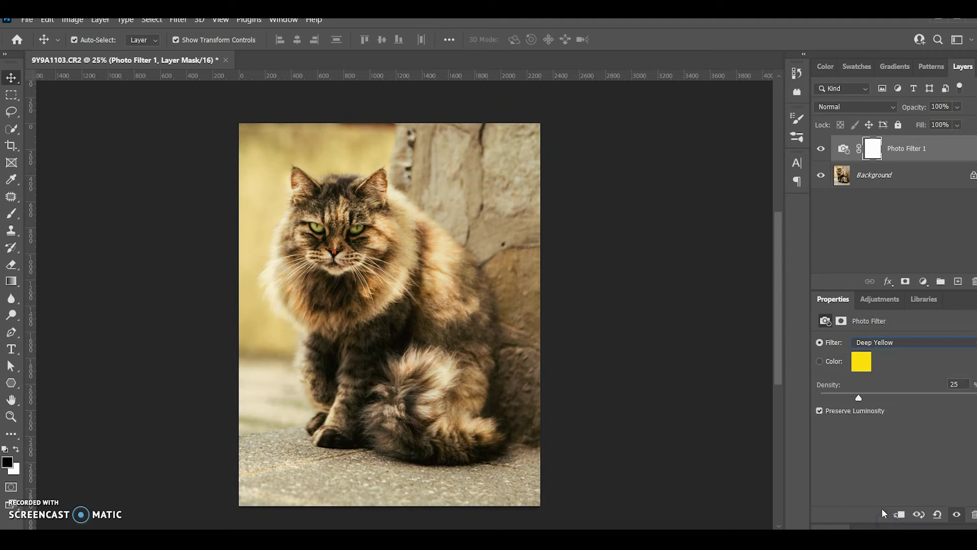
{"action": "left_click", "coordinate": [876, 342]}
{"action": "left_click", "coordinate": [879, 450]}
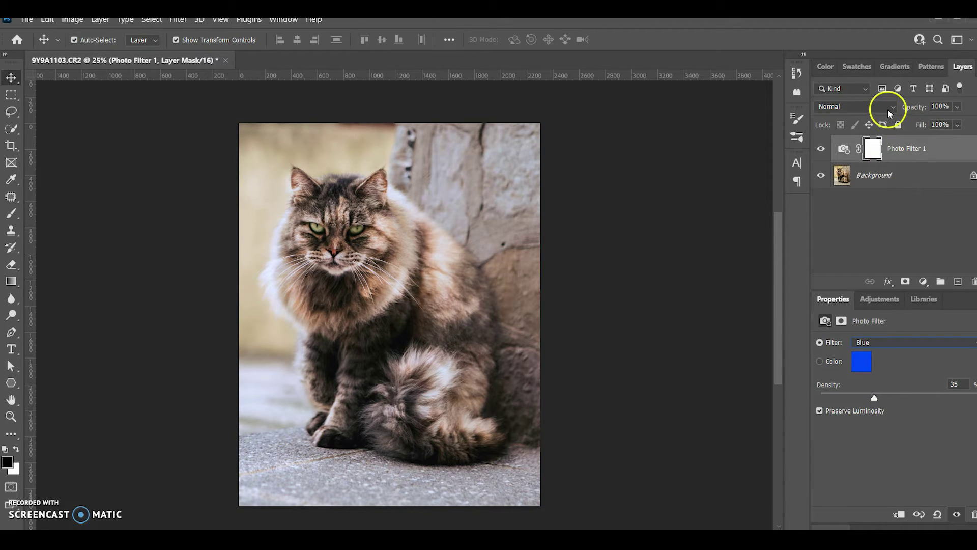
{"action": "left_click", "coordinate": [872, 175]}
{"action": "left_click", "coordinate": [924, 281]}
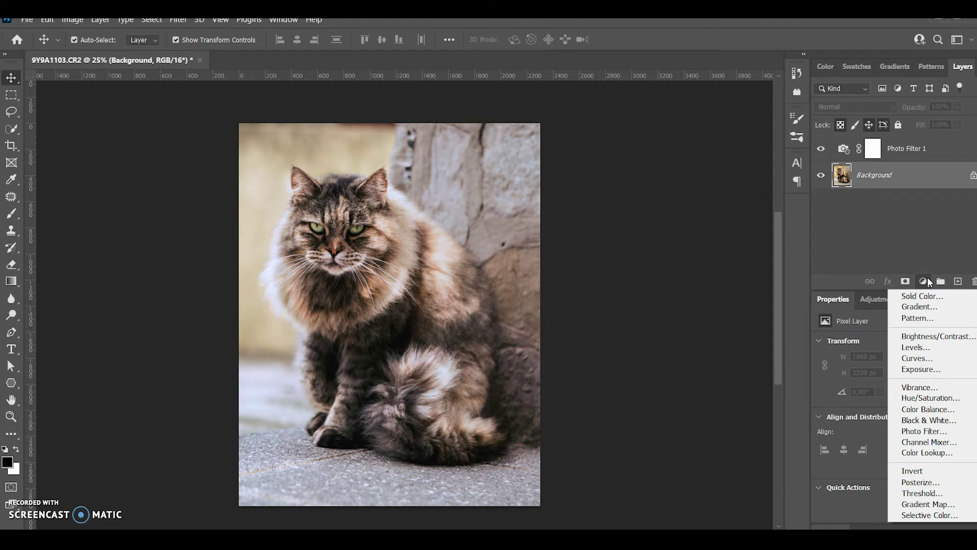
Add a Color Lookup layer and preview the Moonlight, LateSunset and Kodak 5205 Fuji 3510 LUTs.
{"action": "left_click", "coordinate": [927, 452]}
{"action": "left_click", "coordinate": [902, 342]}
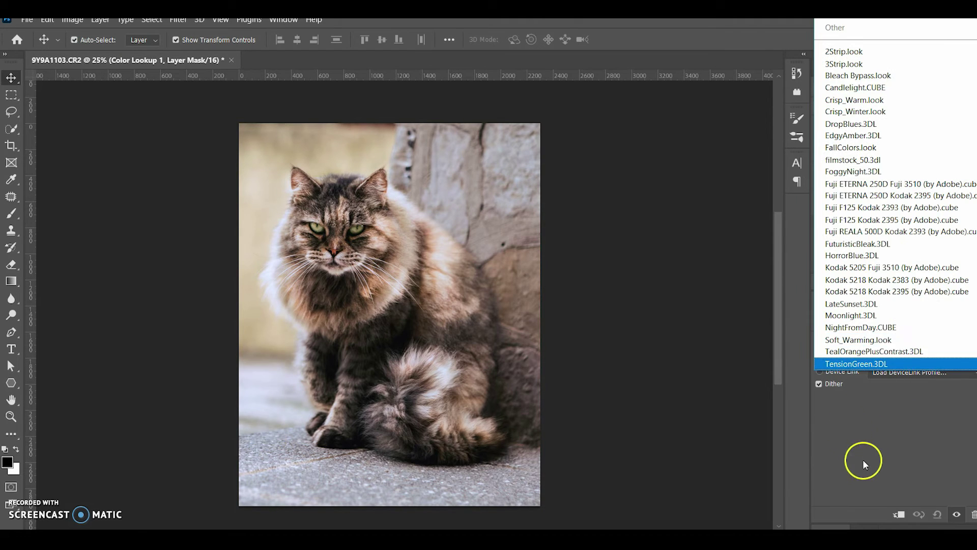
{"action": "left_click", "coordinate": [862, 459]}
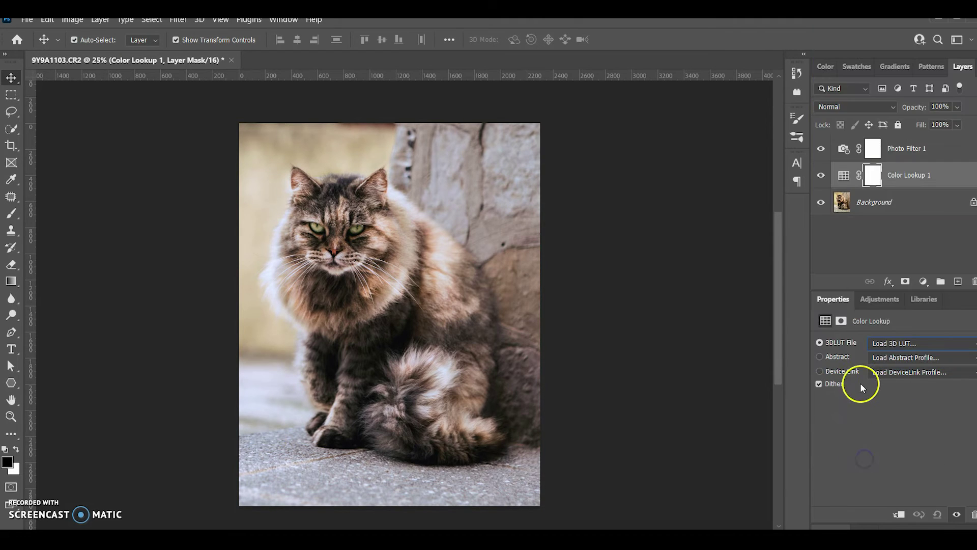
{"action": "left_click", "coordinate": [896, 342]}
{"action": "left_click", "coordinate": [896, 314]}
{"action": "left_click", "coordinate": [897, 342]}
{"action": "left_click", "coordinate": [895, 303]}
{"action": "left_click", "coordinate": [884, 342]}
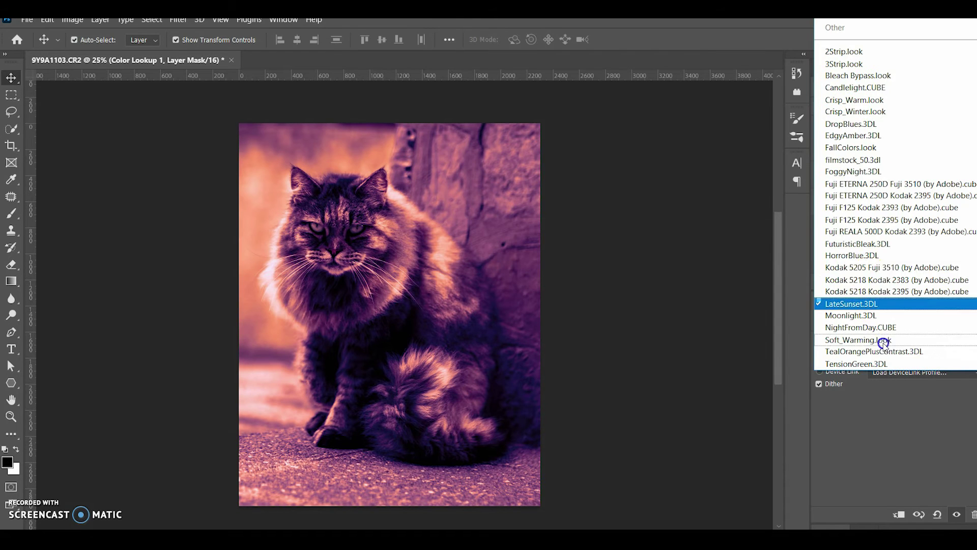
{"action": "left_click", "coordinate": [874, 268]}
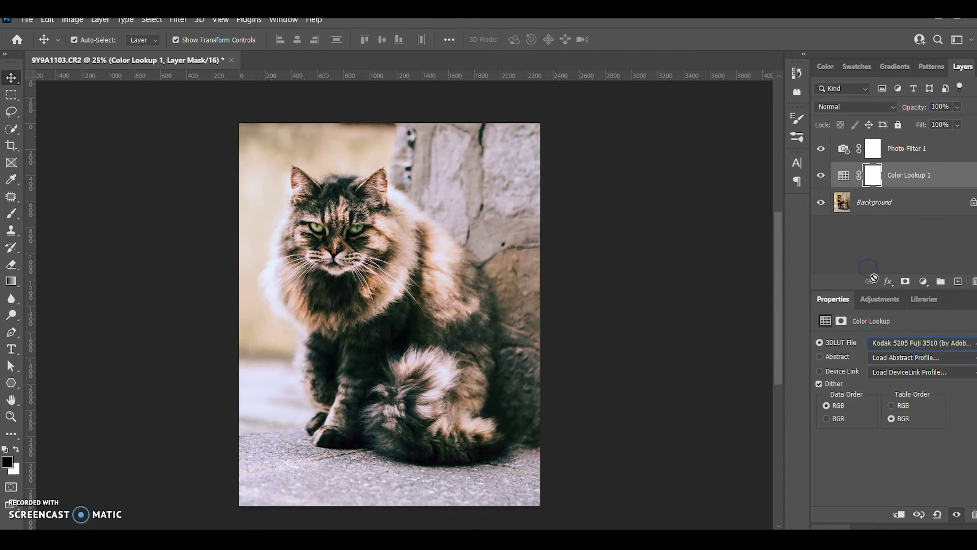
Preview the Fuji ETERNA 250D LUTs, keep Normal blending, and settle on FallColors.look.
{"action": "left_click", "coordinate": [891, 346]}
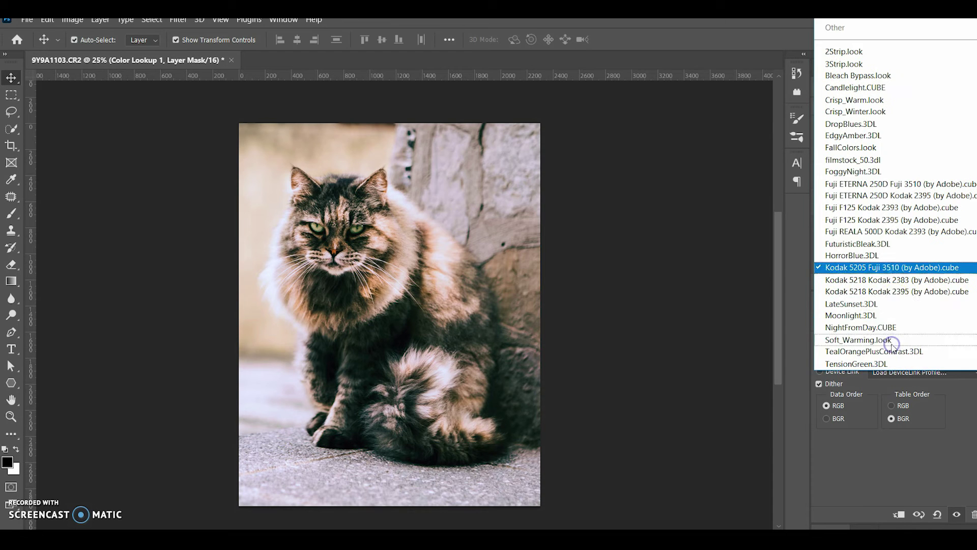
{"action": "left_click", "coordinate": [908, 183]}
{"action": "left_click", "coordinate": [900, 339]}
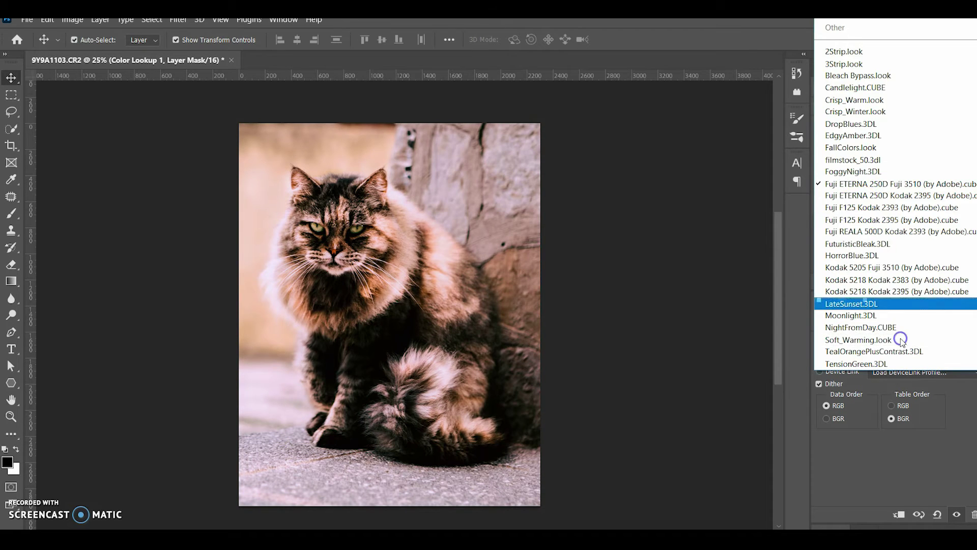
{"action": "left_click", "coordinate": [895, 195]}
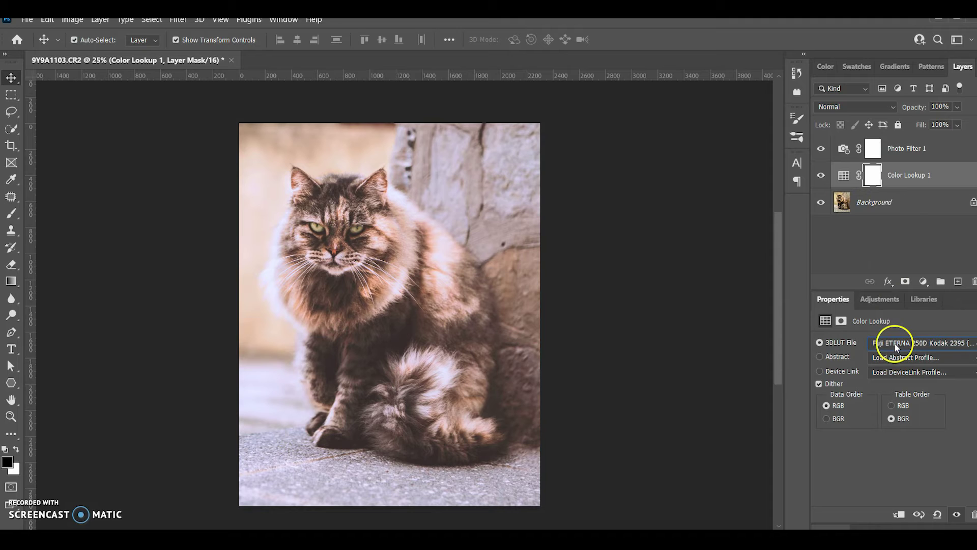
{"action": "left_click", "coordinate": [892, 107]}
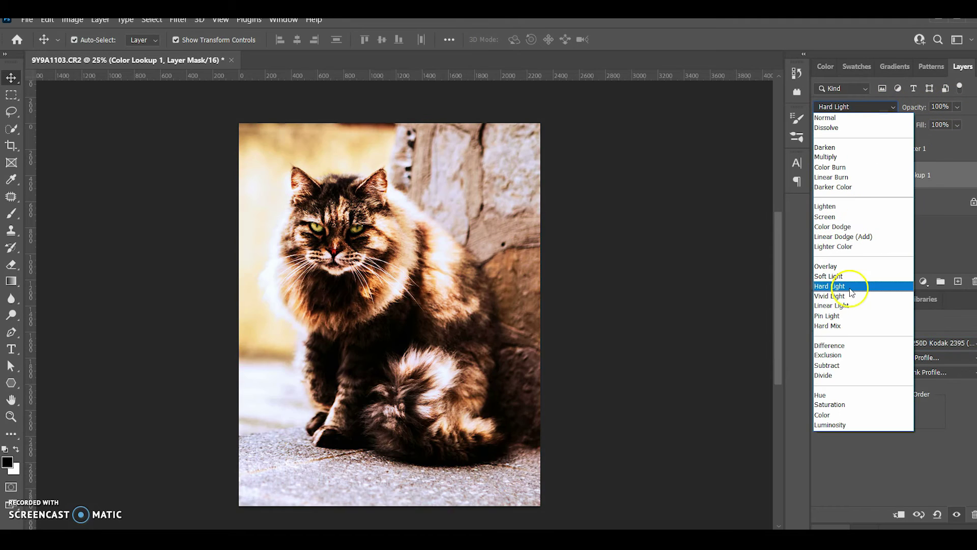
{"action": "left_click", "coordinate": [955, 443]}
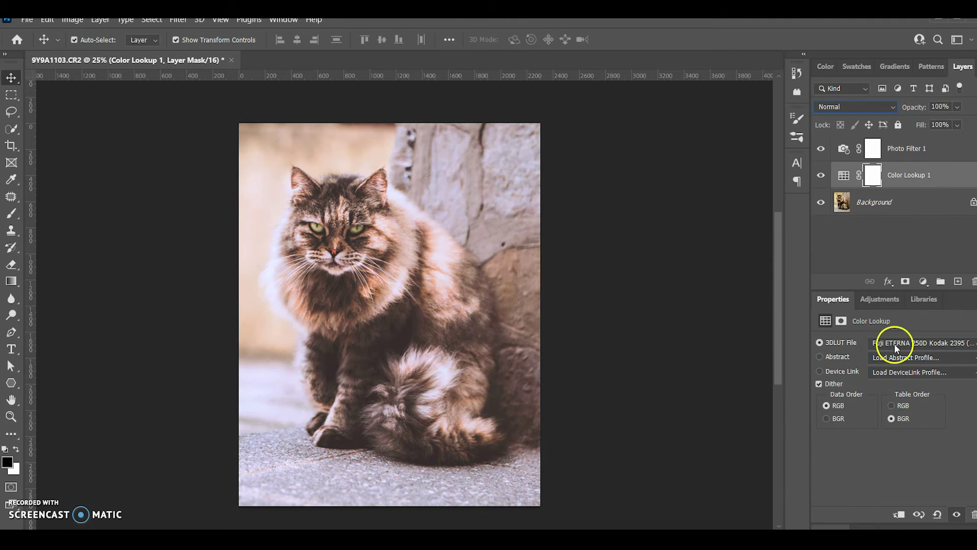
{"action": "left_click", "coordinate": [895, 342]}
{"action": "left_click", "coordinate": [860, 149]}
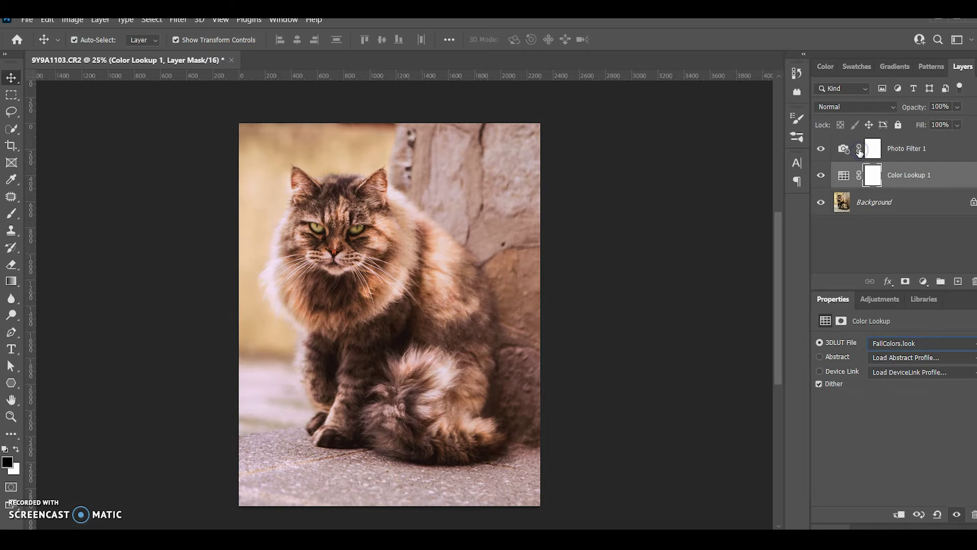
Set Color Lookup 1 to Lighten blend mode at 16% opacity and reselect Background.
{"action": "left_click", "coordinate": [894, 107]}
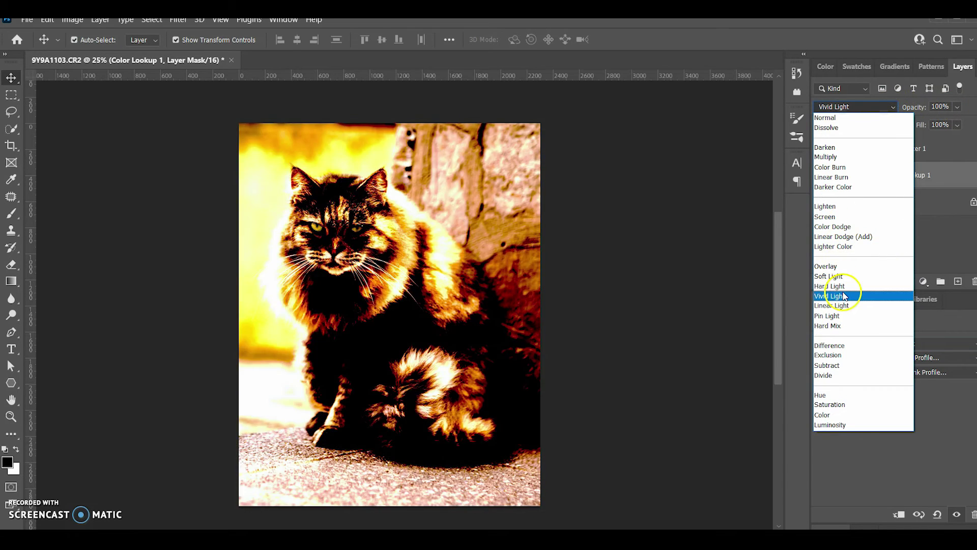
{"action": "left_click", "coordinate": [834, 206]}
{"action": "left_click", "coordinate": [957, 107]}
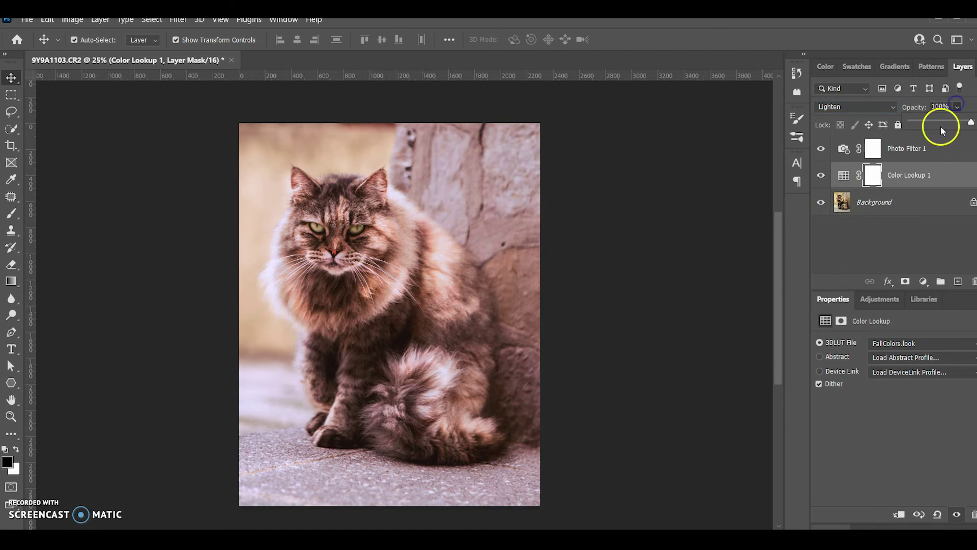
{"action": "left_click_drag", "start_coordinate": [938, 120], "coordinate": [924, 122]}
{"action": "left_click", "coordinate": [865, 202]}
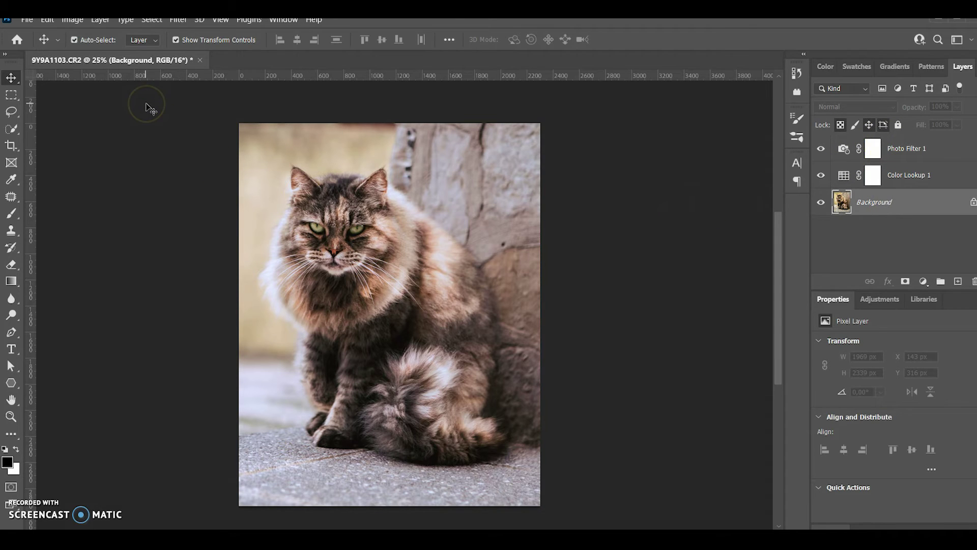
Switch to the Burn tool with a 322 px brush, Midtones range and 100% exposure.
{"action": "left_click", "coordinate": [11, 319]}
{"action": "right_click", "coordinate": [12, 321]}
{"action": "left_click", "coordinate": [61, 336]}
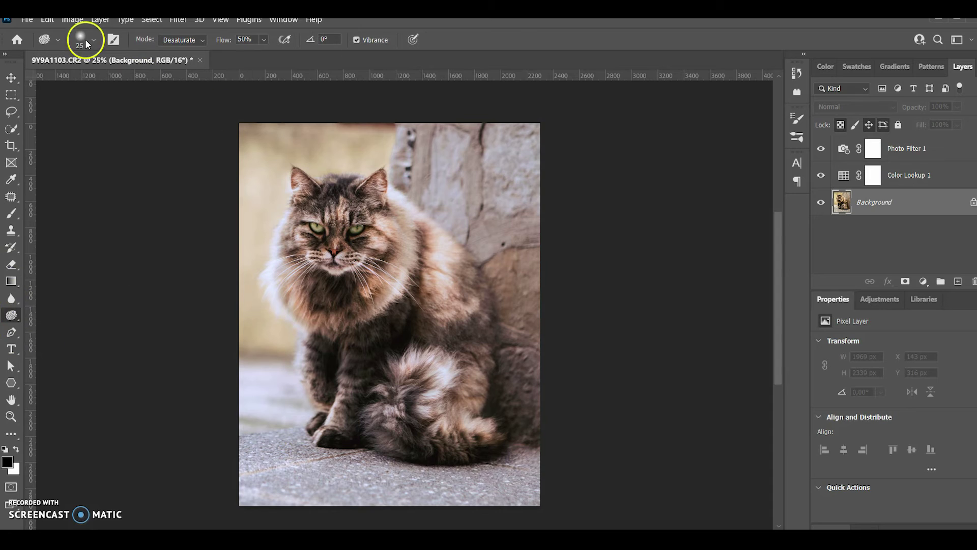
{"action": "left_click", "coordinate": [9, 299]}
{"action": "right_click", "coordinate": [12, 315]}
{"action": "left_click", "coordinate": [61, 324]}
{"action": "left_click", "coordinate": [93, 39]}
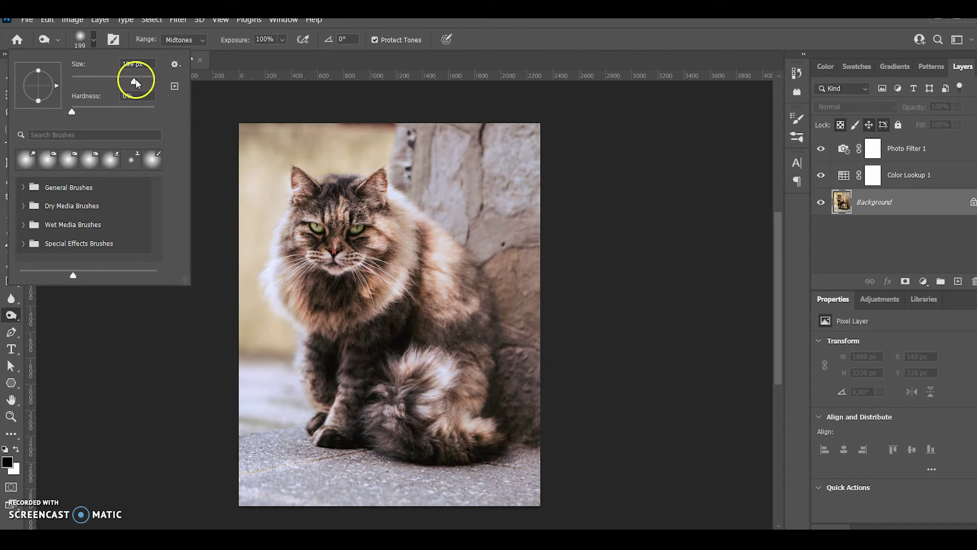
{"action": "left_click", "coordinate": [277, 193]}
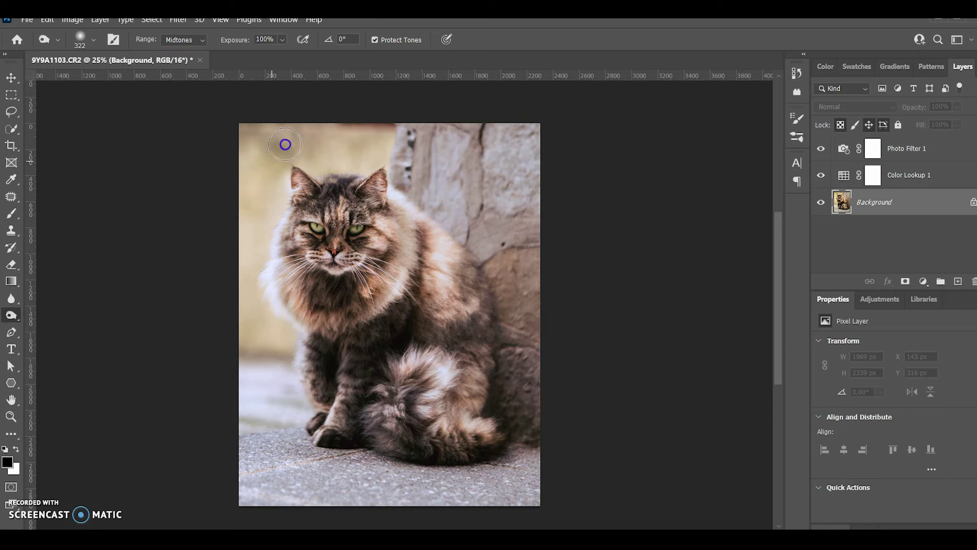
Burn the left background, the stone wall on the right and the ground along the bottom.
{"action": "left_click_drag", "start_coordinate": [332, 157], "coordinate": [256, 322]}
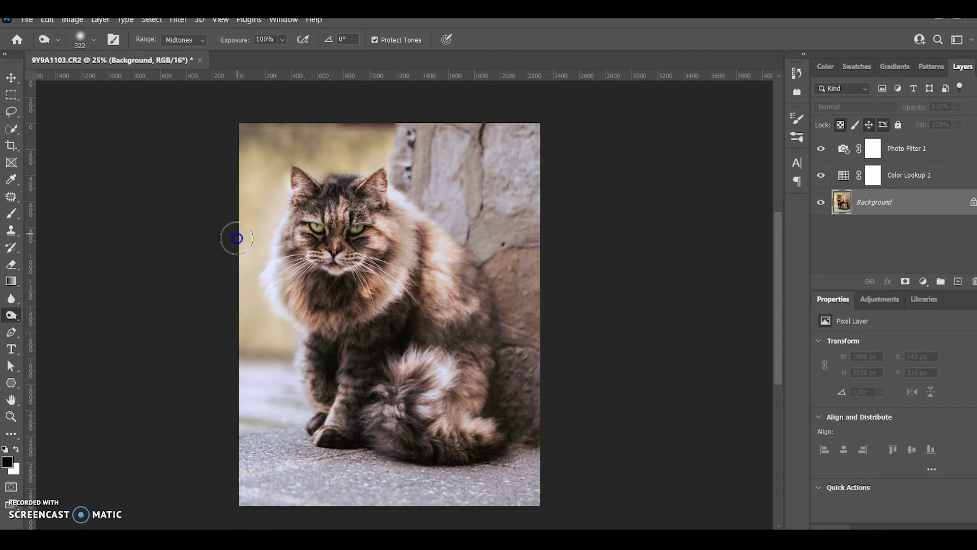
{"action": "mouse_move", "coordinate": [426, 159]}
{"action": "left_mouse_down"}
{"action": "mouse_move", "coordinate": [502, 119]}
{"action": "mouse_move", "coordinate": [539, 168]}
{"action": "left_mouse_up"}
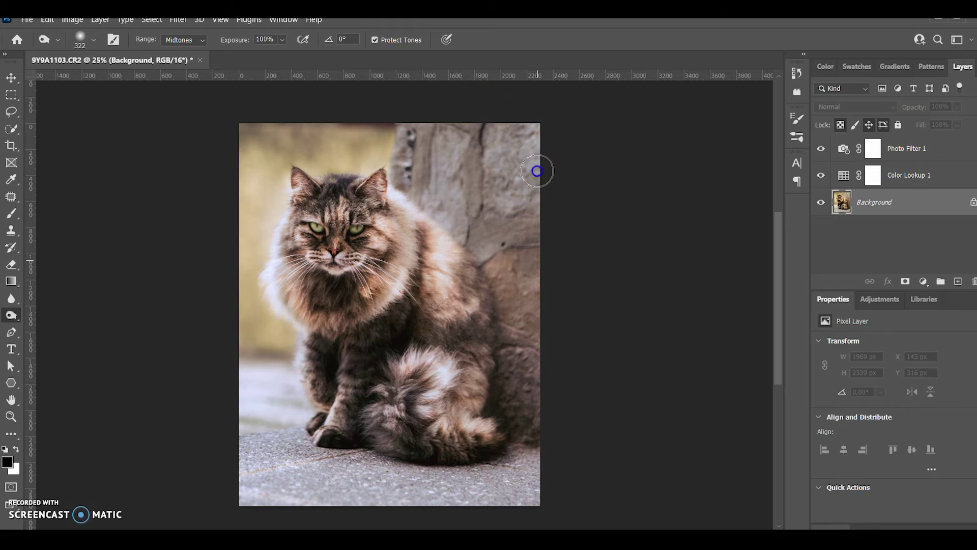
{"action": "left_click_drag", "start_coordinate": [529, 229], "coordinate": [524, 472]}
{"action": "mouse_move", "coordinate": [505, 509]}
{"action": "left_mouse_down"}
{"action": "mouse_move", "coordinate": [283, 490]}
{"action": "mouse_move", "coordinate": [303, 461]}
{"action": "mouse_move", "coordinate": [421, 474]}
{"action": "mouse_move", "coordinate": [395, 508]}
{"action": "left_mouse_up"}
{"action": "mouse_move", "coordinate": [247, 401]}
{"action": "left_mouse_down"}
{"action": "mouse_move", "coordinate": [255, 303]}
{"action": "mouse_move", "coordinate": [284, 397]}
{"action": "mouse_move", "coordinate": [241, 271]}
{"action": "mouse_move", "coordinate": [257, 166]}
{"action": "mouse_move", "coordinate": [273, 144]}
{"action": "mouse_move", "coordinate": [402, 148]}
{"action": "mouse_move", "coordinate": [438, 196]}
{"action": "mouse_move", "coordinate": [504, 221]}
{"action": "mouse_move", "coordinate": [503, 151]}
{"action": "mouse_move", "coordinate": [524, 381]}
{"action": "mouse_move", "coordinate": [566, 470]}
{"action": "mouse_move", "coordinate": [536, 477]}
{"action": "left_mouse_up"}
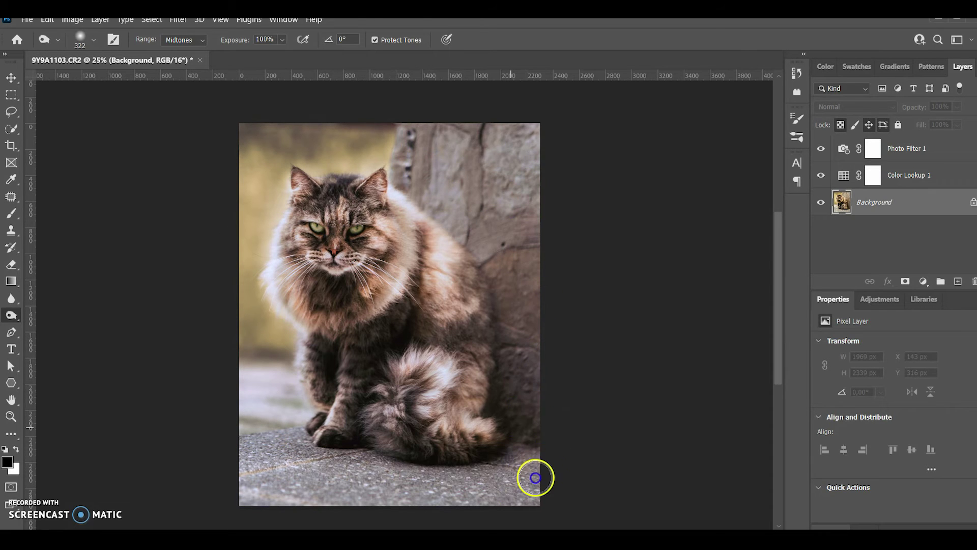
{"action": "left_click_drag", "start_coordinate": [366, 491], "coordinate": [257, 478]}
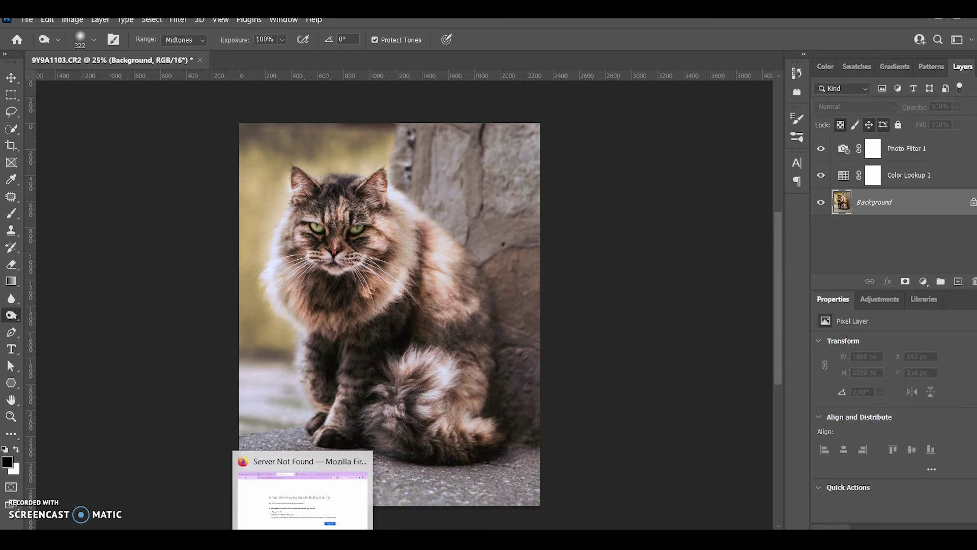
{"action": "key", "text": "ctrl+plus"}
{"action": "key", "text": "ctrl+minus"}
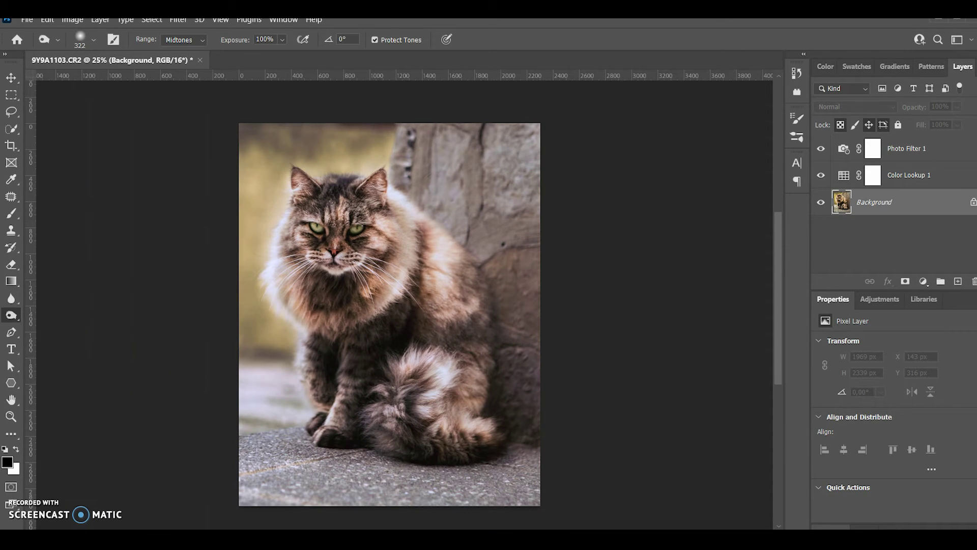
{"action": "left_click_drag", "start_coordinate": [290, 492], "coordinate": [78, 513]}
Open and dismiss the Adaptive Wide Angle and Camera Raw filters without applying either.
{"action": "left_click", "coordinate": [179, 20]}
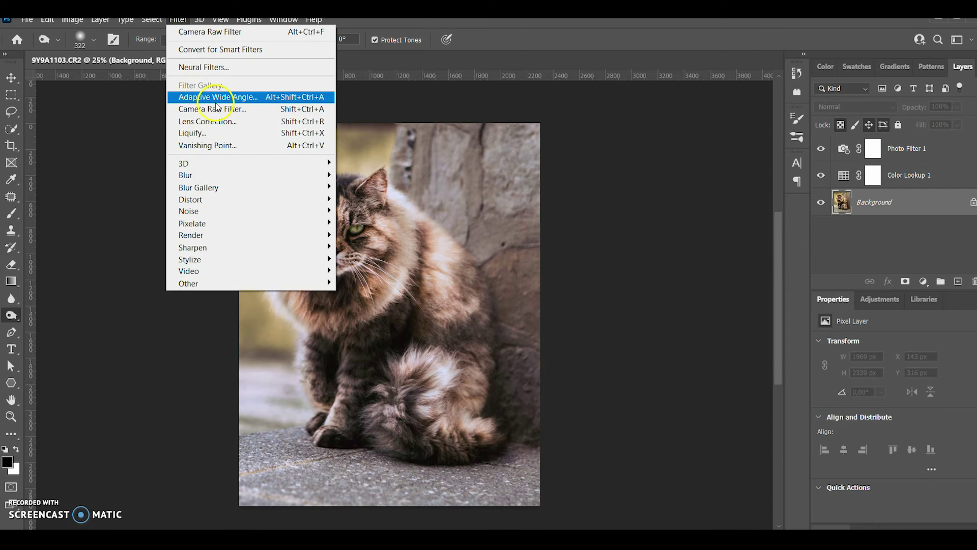
{"action": "left_click", "coordinate": [215, 101]}
{"action": "left_click", "coordinate": [870, 72]}
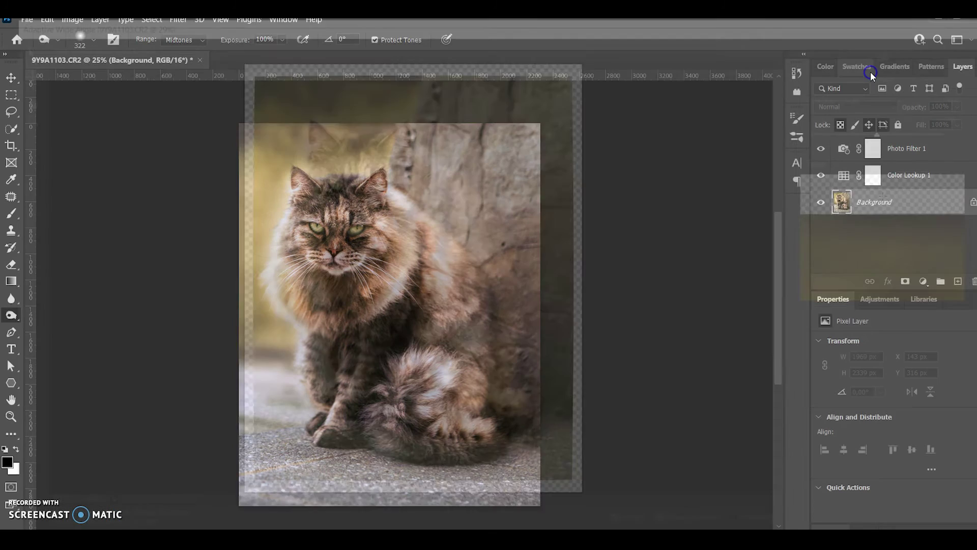
{"action": "left_click", "coordinate": [178, 19]}
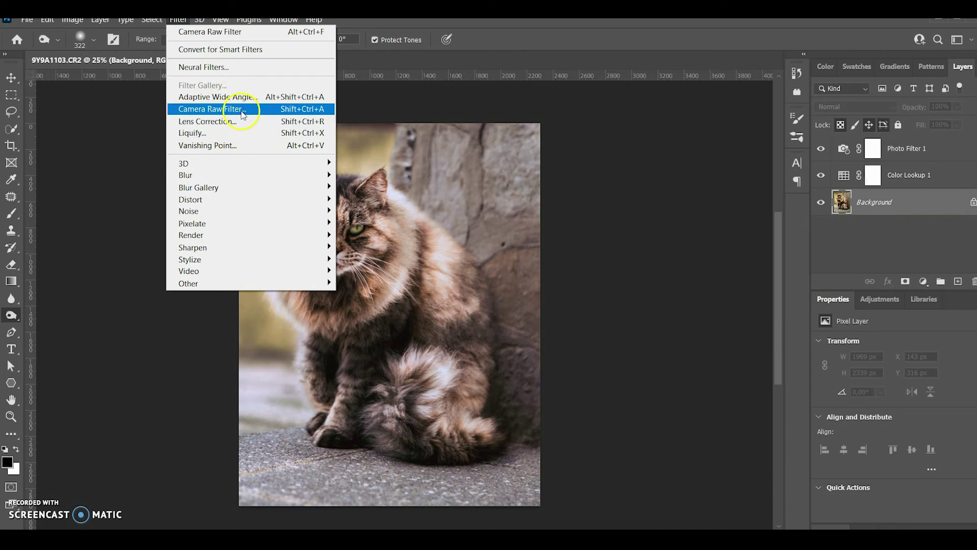
{"action": "left_click", "coordinate": [239, 105]}
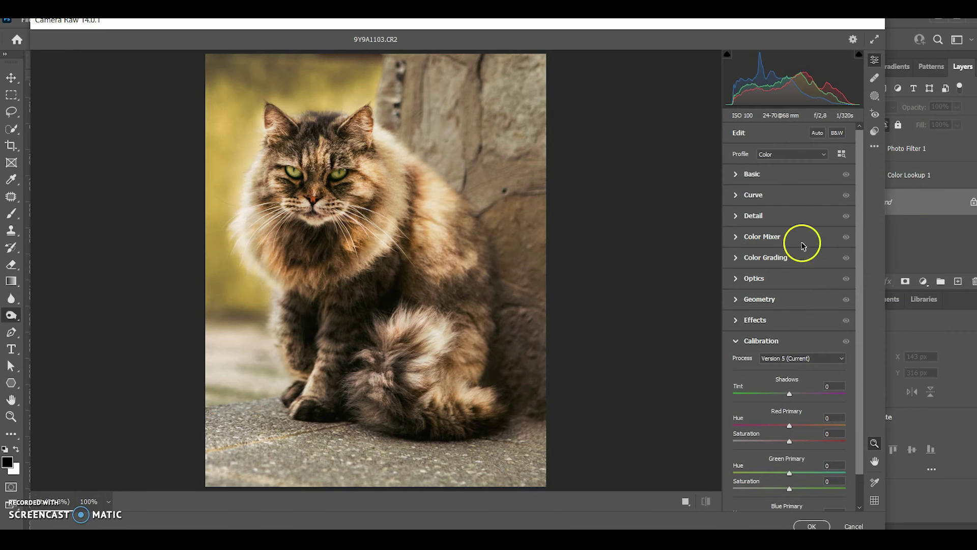
{"action": "left_click", "coordinate": [856, 525]}
Flatten both adjustment layers into one Background layer and open it in Camera Raw Filter.
{"action": "left_click", "coordinate": [916, 175]}
{"action": "left_click", "coordinate": [914, 148], "text": "shift"}
{"action": "right_click", "coordinate": [911, 148]}
{"action": "left_click", "coordinate": [768, 422]}
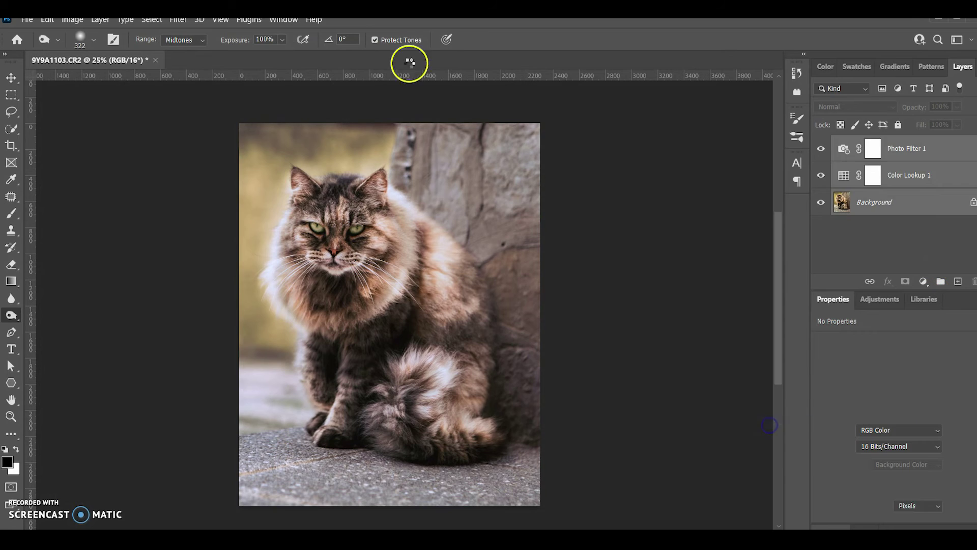
{"action": "left_click", "coordinate": [179, 20]}
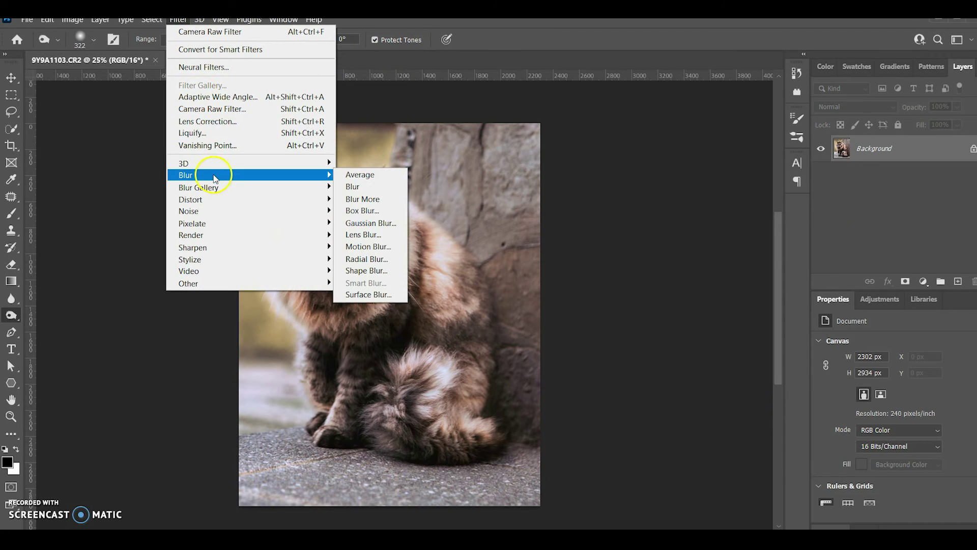
{"action": "left_click", "coordinate": [249, 109]}
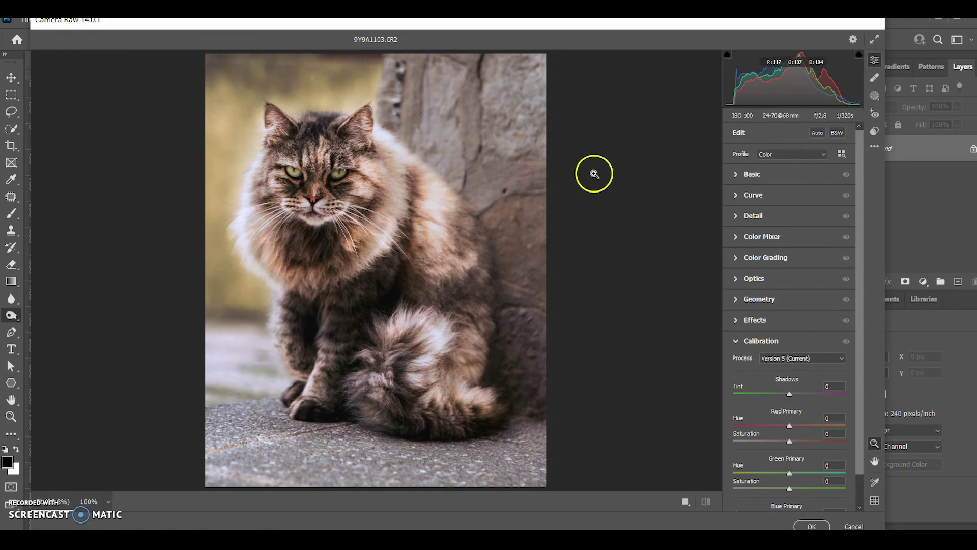
In the Basic panel, lower Dehaze to -15 and Highlights to -22.
{"action": "left_click", "coordinate": [736, 175]}
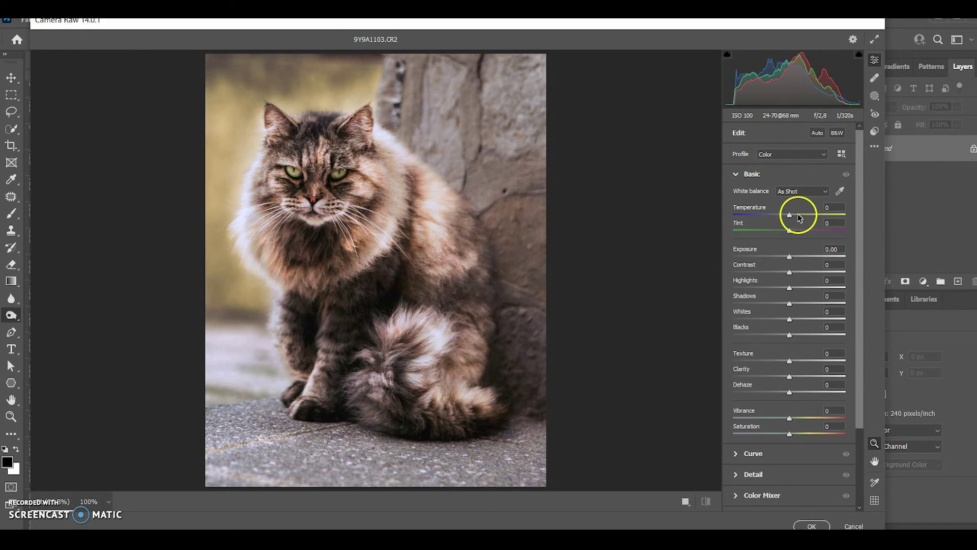
{"action": "left_click", "coordinate": [786, 392]}
{"action": "left_click_drag", "start_coordinate": [788, 392], "coordinate": [790, 379]}
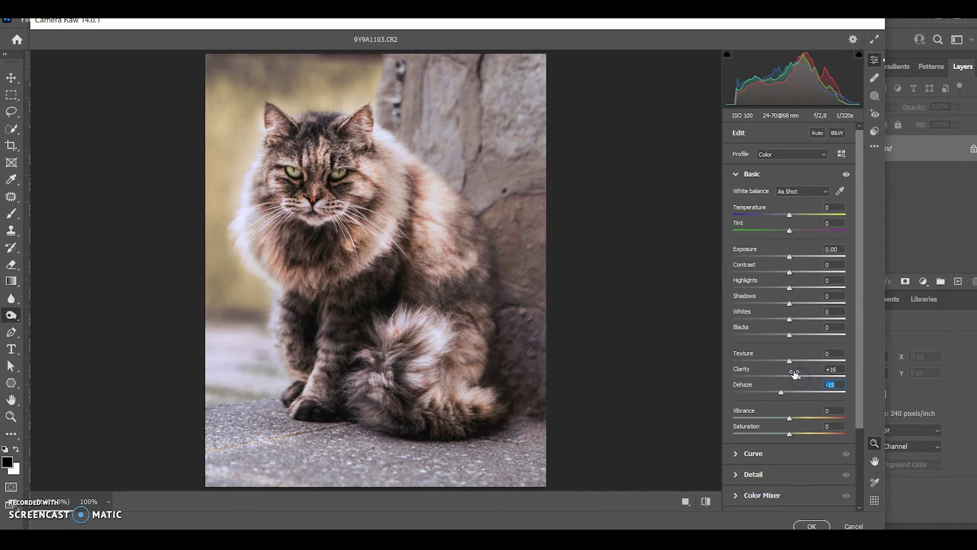
{"action": "left_click", "coordinate": [789, 288]}
{"action": "mouse_move", "coordinate": [789, 288]}
{"action": "left_mouse_down"}
{"action": "mouse_move", "coordinate": [776, 288]}
{"action": "mouse_move", "coordinate": [804, 274]}
{"action": "mouse_move", "coordinate": [796, 261]}
{"action": "left_mouse_up"}
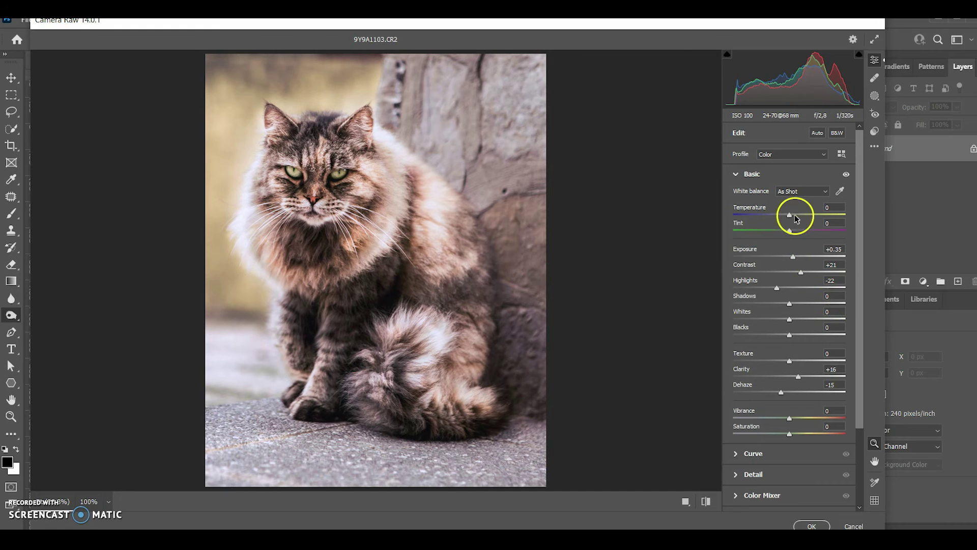
Set white balance to Temperature +2 and Tint -21.
{"action": "mouse_move", "coordinate": [790, 215]}
{"action": "left_mouse_down"}
{"action": "mouse_move", "coordinate": [801, 215]}
{"action": "mouse_move", "coordinate": [787, 216]}
{"action": "left_mouse_up"}
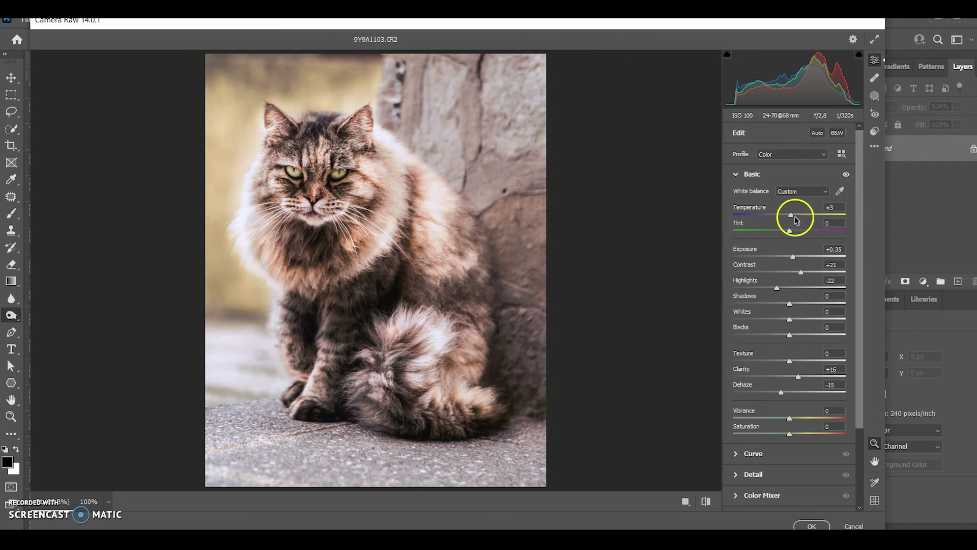
{"action": "left_click", "coordinate": [788, 220]}
{"action": "left_click_drag", "start_coordinate": [787, 217], "coordinate": [777, 224]}
{"action": "left_click", "coordinate": [792, 231]}
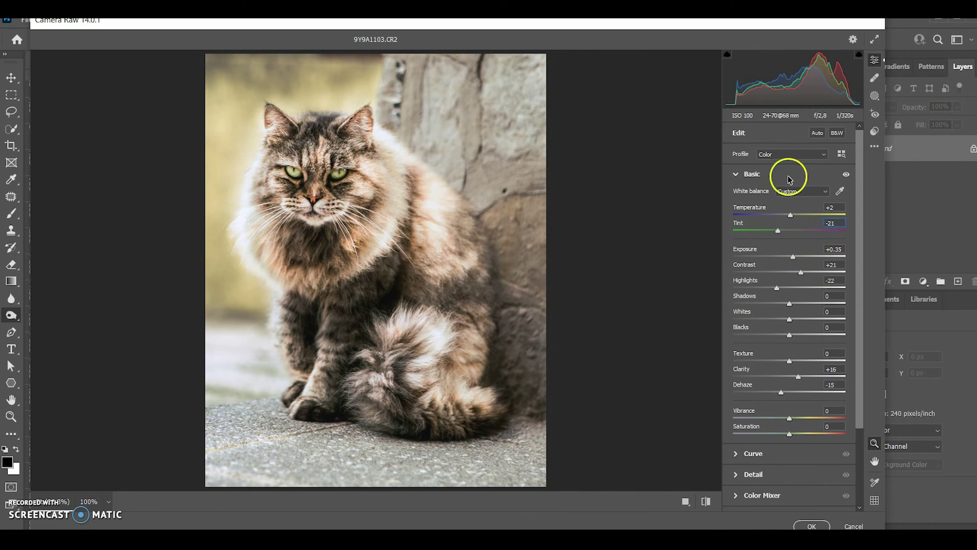
{"action": "left_click", "coordinate": [862, 442]}
{"action": "left_click", "coordinate": [735, 452]}
Set colour-grading luminance: midtones -20, shadows darker and highlights brighter.
{"action": "left_click_drag", "start_coordinate": [789, 365], "coordinate": [784, 365]}
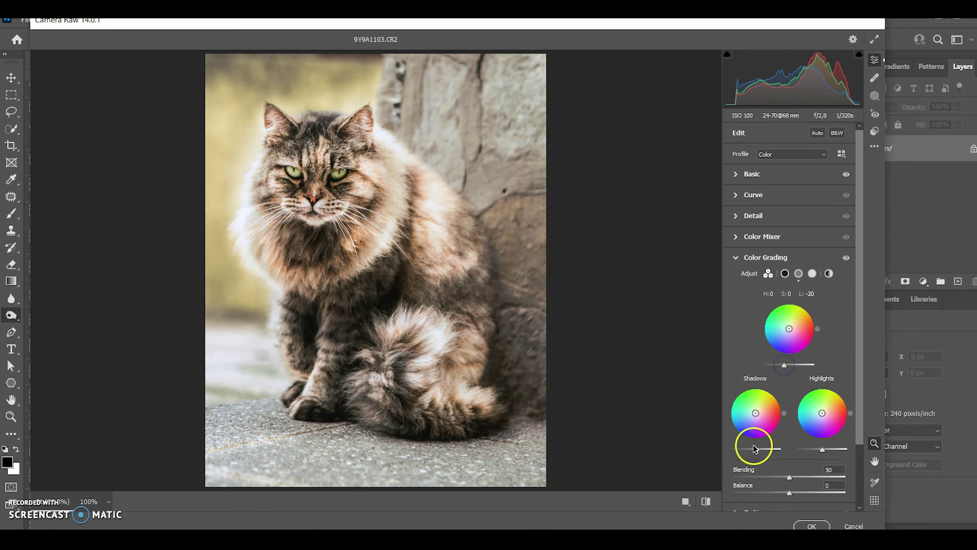
{"action": "mouse_move", "coordinate": [757, 449]}
{"action": "left_mouse_down"}
{"action": "mouse_move", "coordinate": [744, 449]}
{"action": "mouse_move", "coordinate": [757, 449]}
{"action": "left_mouse_up"}
{"action": "left_click_drag", "start_coordinate": [822, 449], "coordinate": [833, 450]}
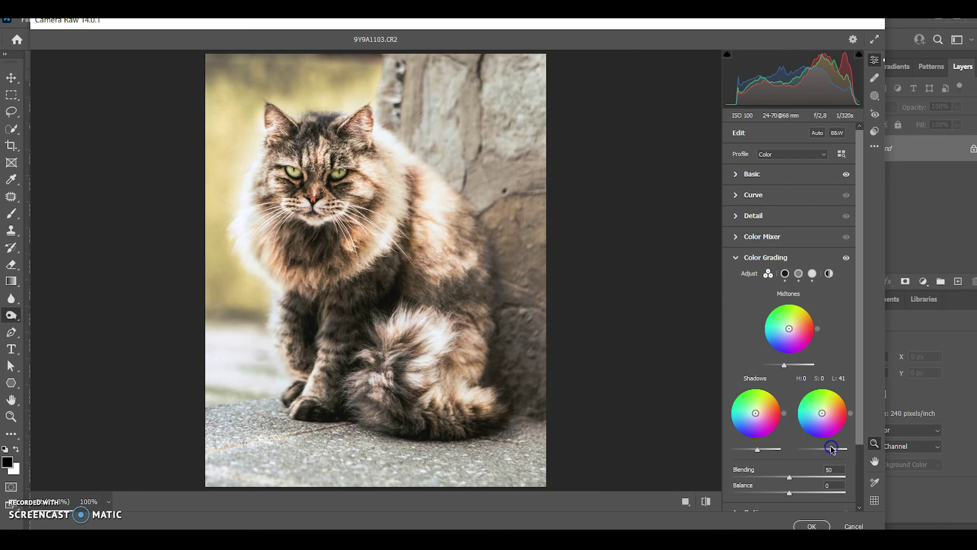
{"action": "left_click_drag", "start_coordinate": [860, 349], "coordinate": [860, 443]}
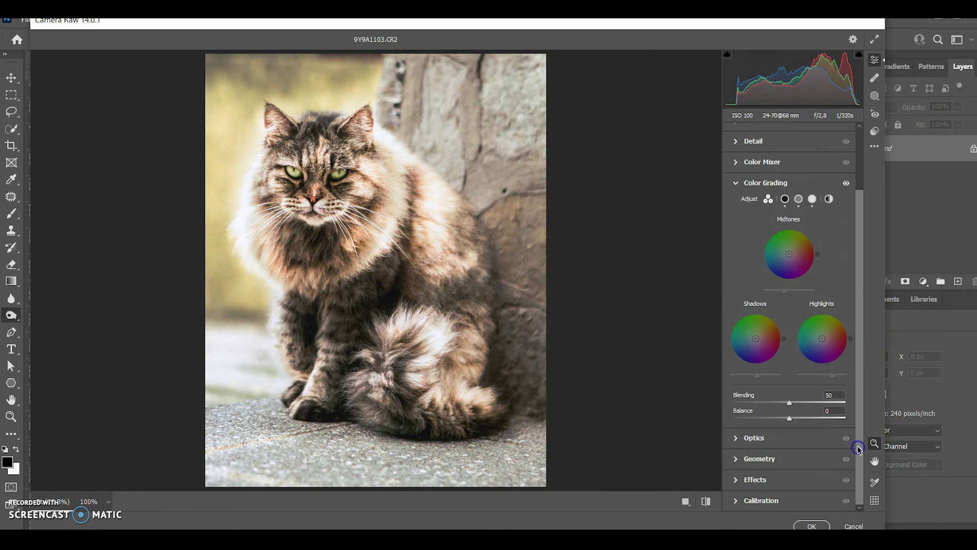
Browse the Calibration, Detail, Color Grading, Optics and Geometry panels.
{"action": "left_click", "coordinate": [739, 504]}
{"action": "scroll", "coordinate": [857, 453], "scroll_direction": "up", "scroll_amount": 3}
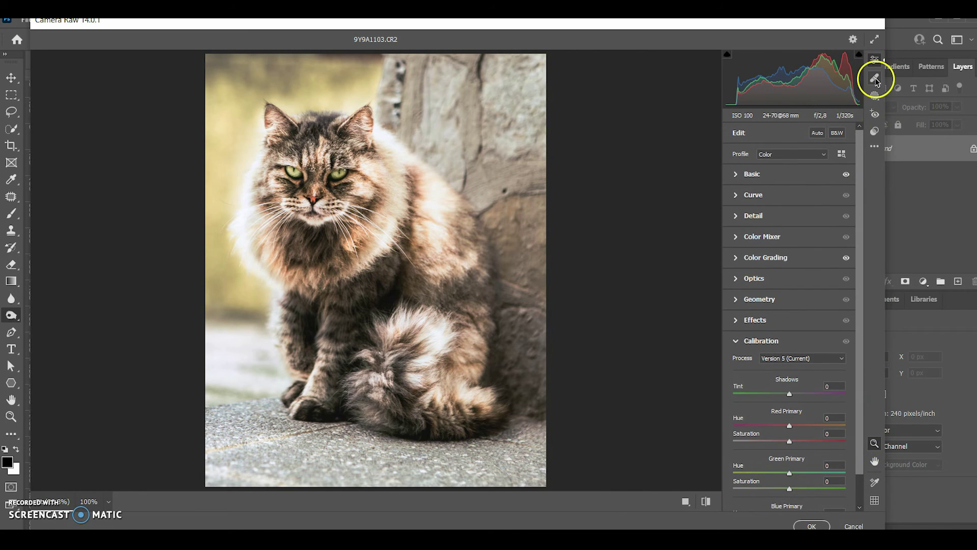
{"action": "left_click", "coordinate": [738, 219]}
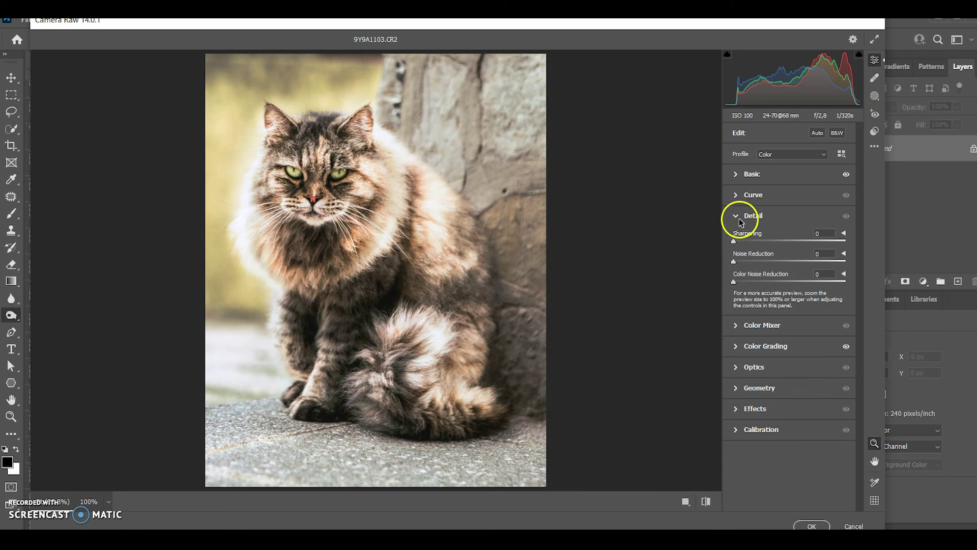
{"action": "left_click", "coordinate": [738, 220]}
{"action": "left_click", "coordinate": [736, 257]}
{"action": "left_click", "coordinate": [735, 282]}
{"action": "left_click", "coordinate": [735, 300]}
Add a -42 vignette in Effects to darken the cat photo's corners.
{"action": "left_click", "coordinate": [736, 321]}
{"action": "left_click", "coordinate": [735, 320]}
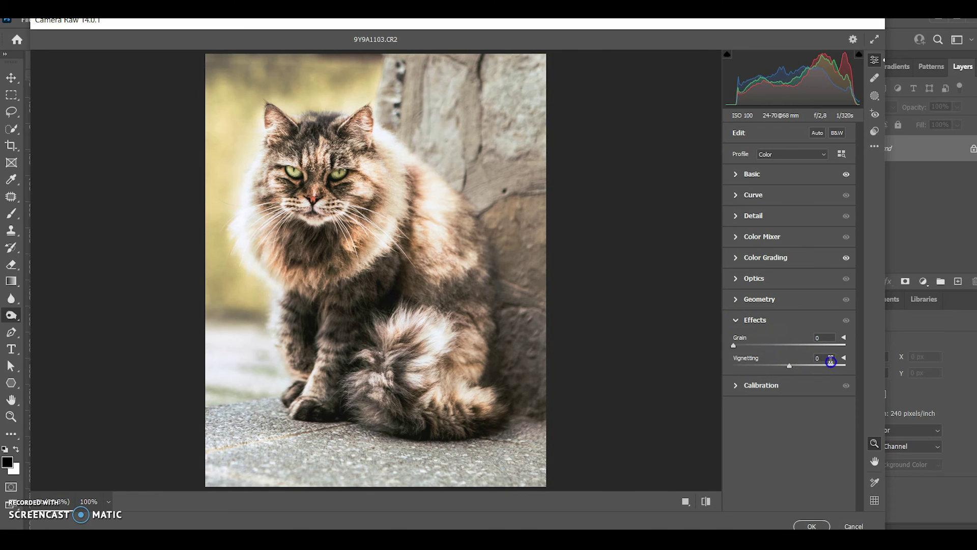
{"action": "left_click_drag", "start_coordinate": [788, 365], "coordinate": [767, 367]}
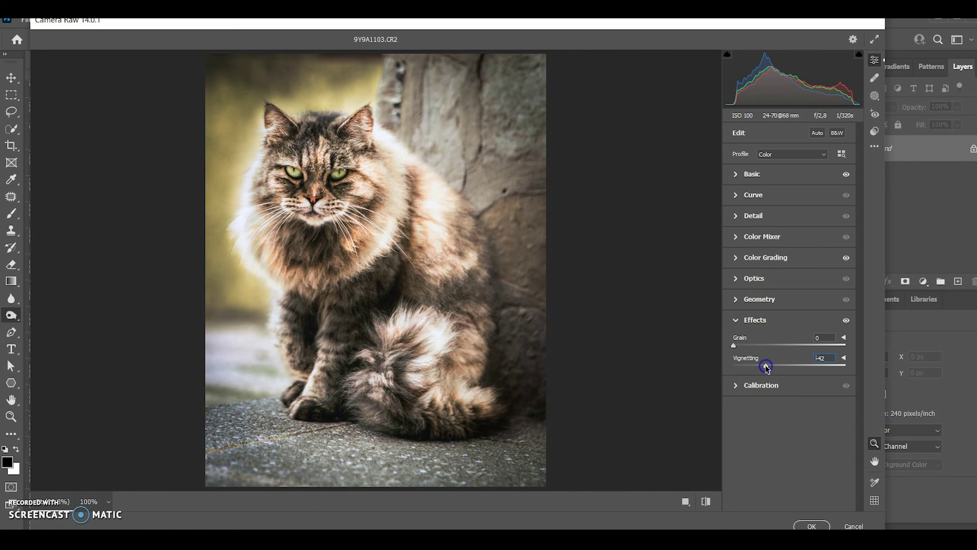
{"action": "left_click", "coordinate": [747, 385]}
{"action": "left_click", "coordinate": [871, 110]}
Try Cinematic presets CN03 and CN05, settle on CN06, and confirm the Camera Raw edit.
{"action": "left_click", "coordinate": [878, 142]}
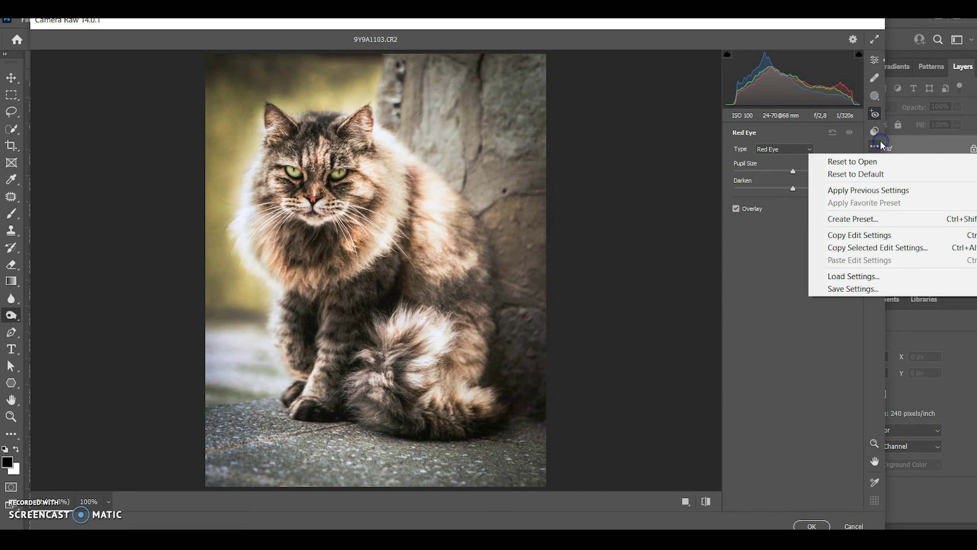
{"action": "left_click", "coordinate": [875, 131]}
{"action": "left_click", "coordinate": [773, 261]}
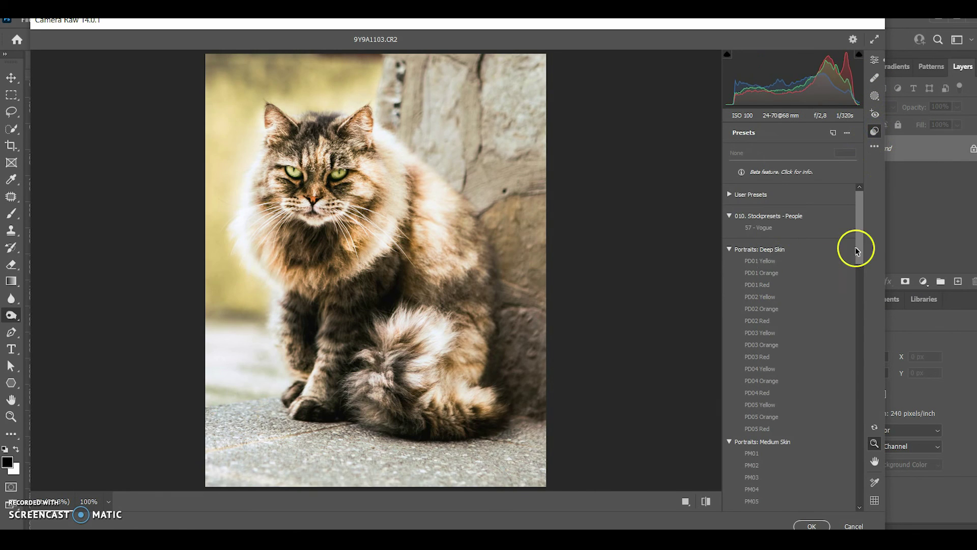
{"action": "left_click_drag", "start_coordinate": [857, 249], "coordinate": [865, 310]}
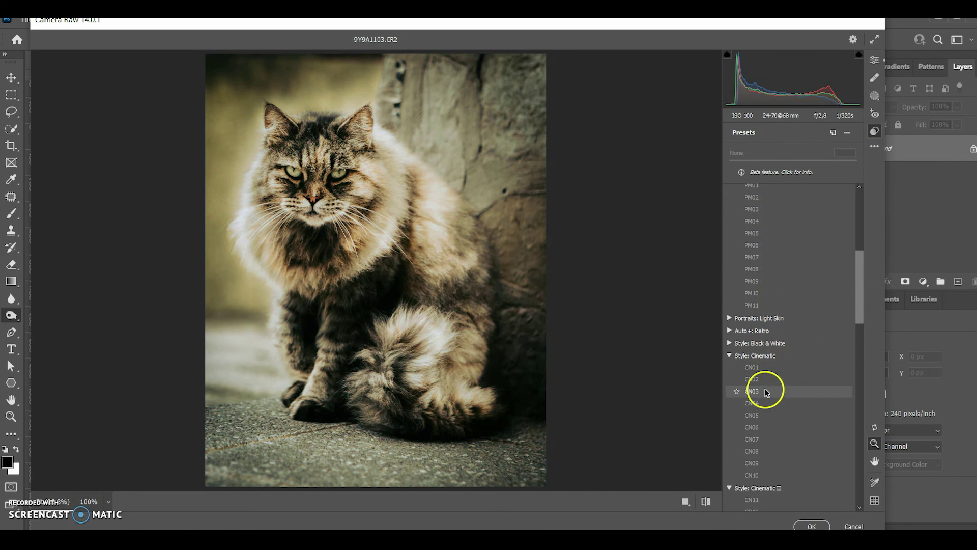
{"action": "left_click", "coordinate": [766, 391]}
{"action": "left_click", "coordinate": [767, 414]}
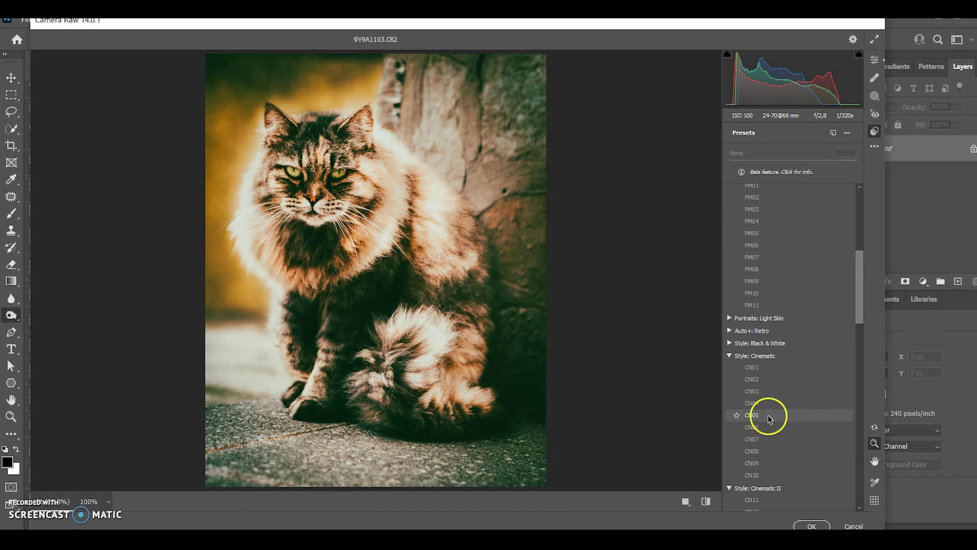
{"action": "left_click", "coordinate": [768, 431]}
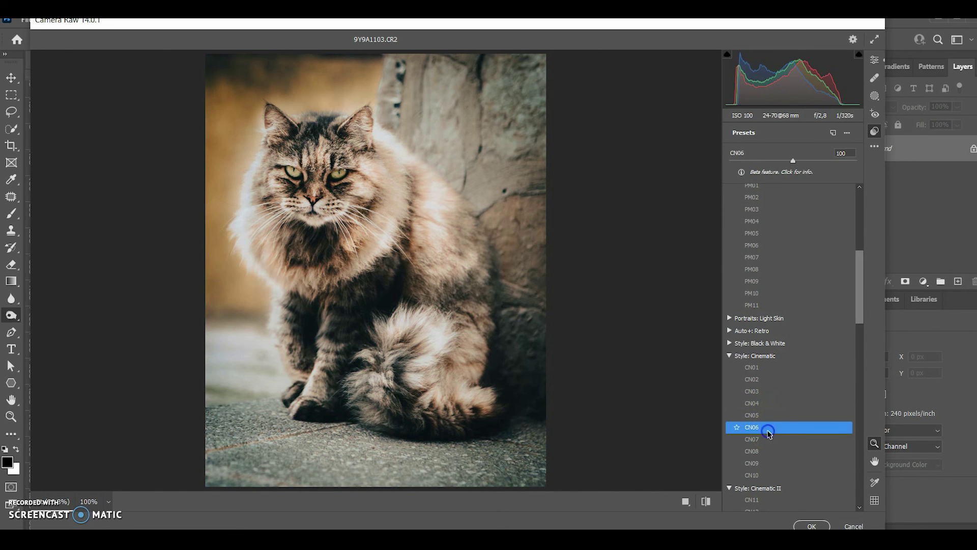
{"action": "left_click", "coordinate": [813, 526]}
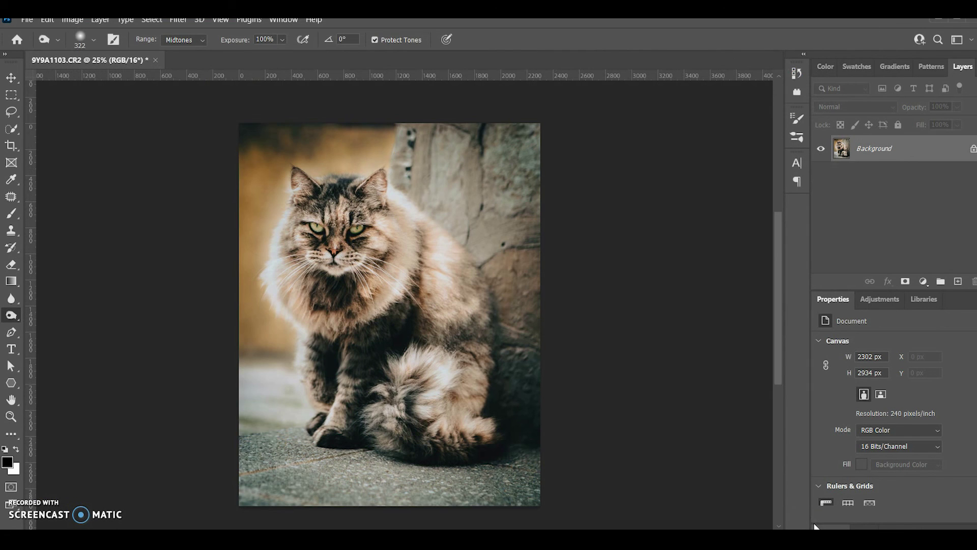